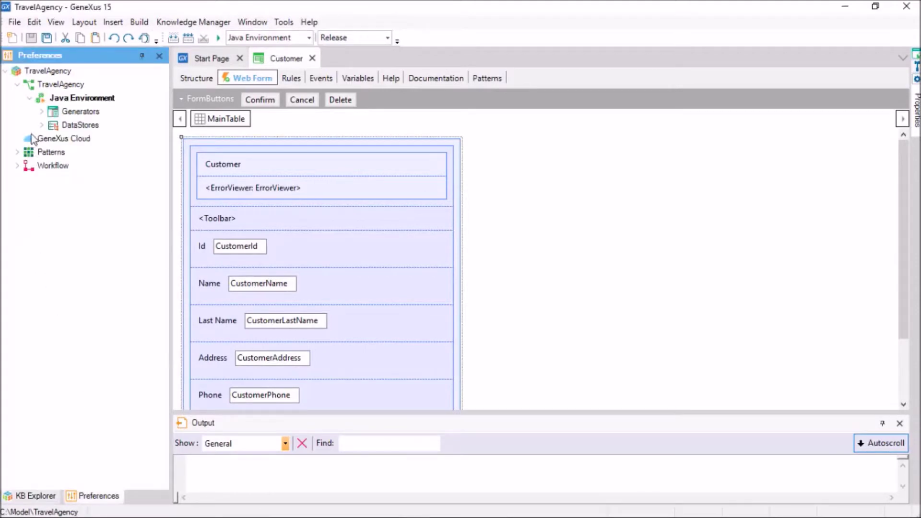
# Start a build on the Default (SAP Hana) datastore, then browse to hcp.sap.com
pyautogui.click(42, 124)
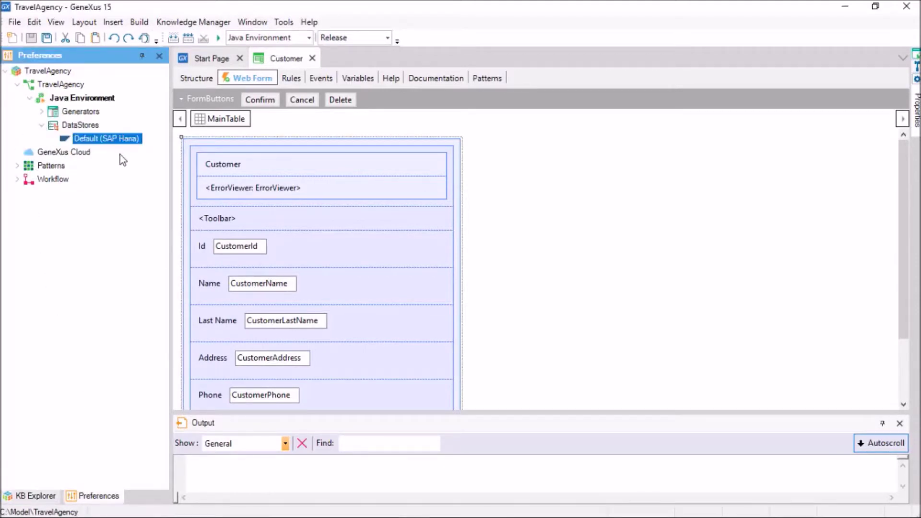
pyautogui.press('F5')
pyautogui.press('F5')
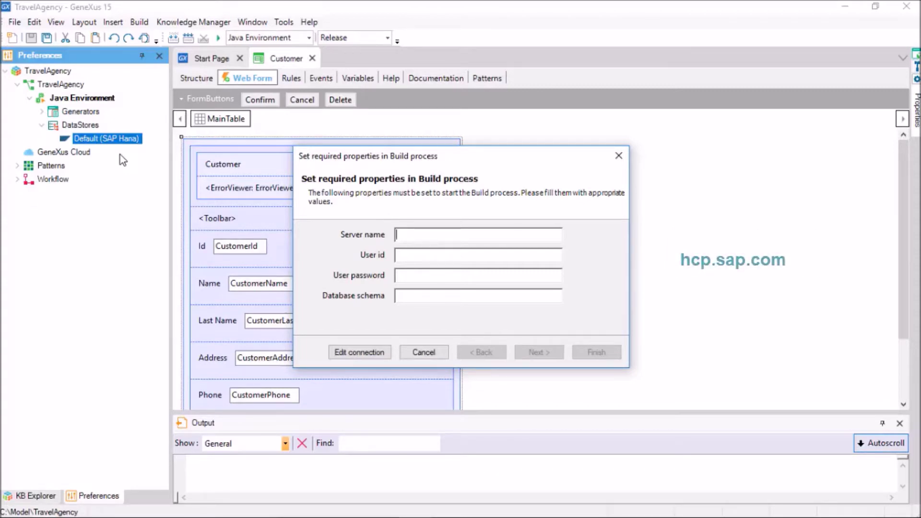
pyautogui.write('hcp.sap.com')
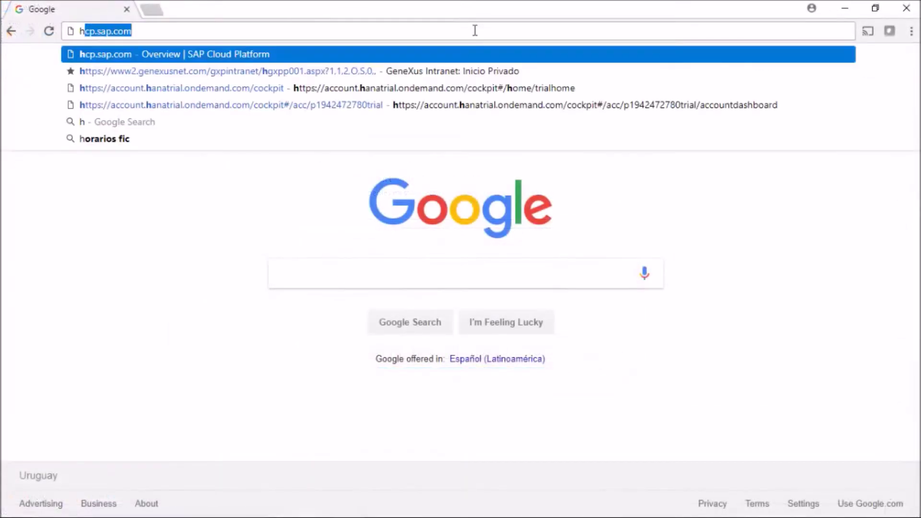
pyautogui.press('Return')
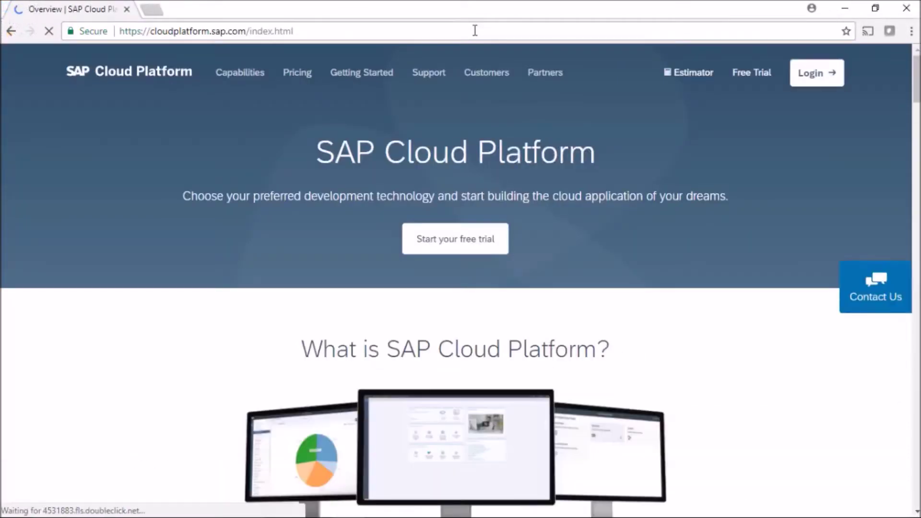
# Log in to SAP Cloud Platform with the account e-mail and password
pyautogui.click(802, 81)
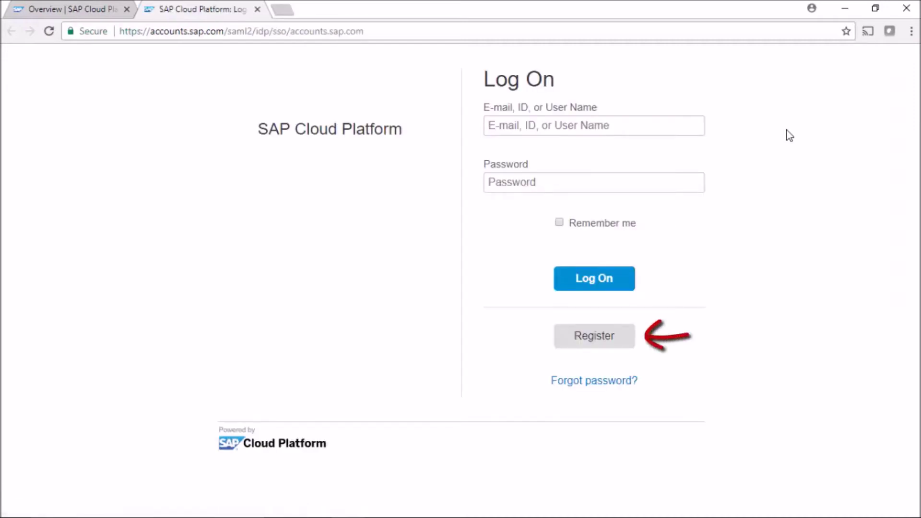
pyautogui.click(663, 130)
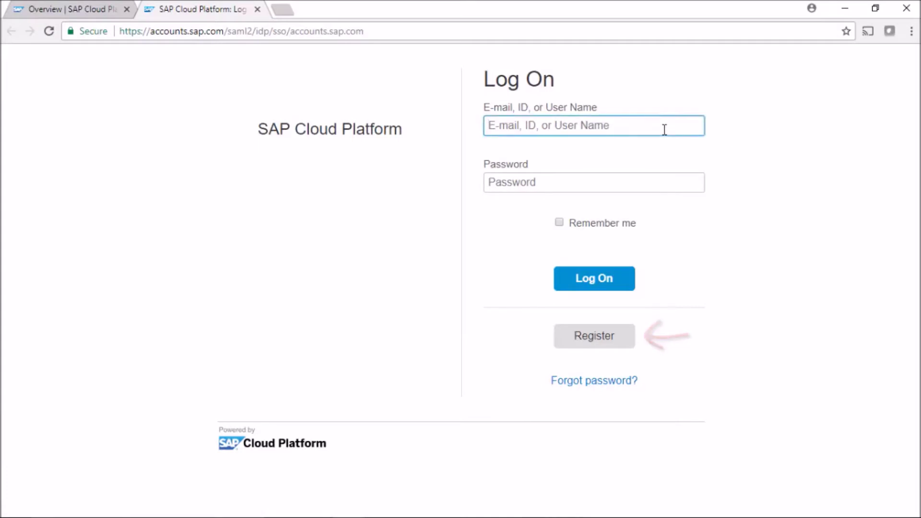
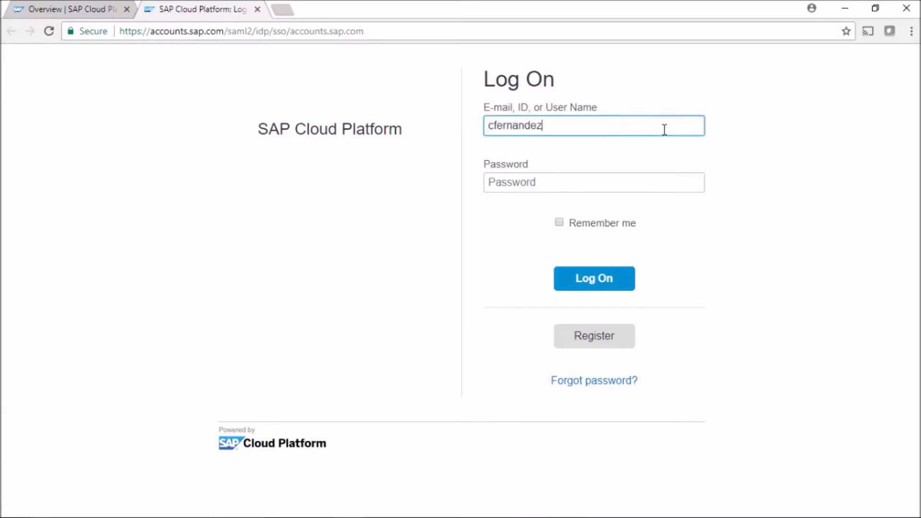
pyautogui.press('Tab')
pyautogui.write('•••••••••')
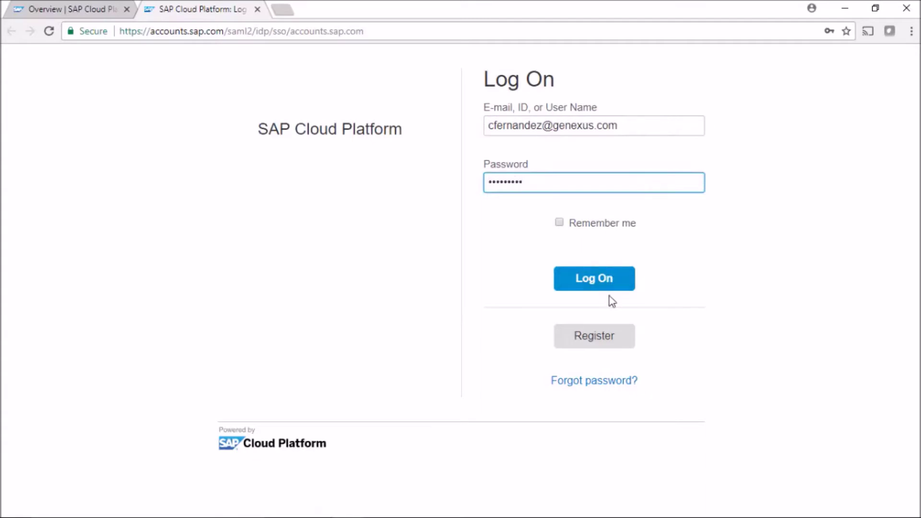
pyautogui.click(603, 284)
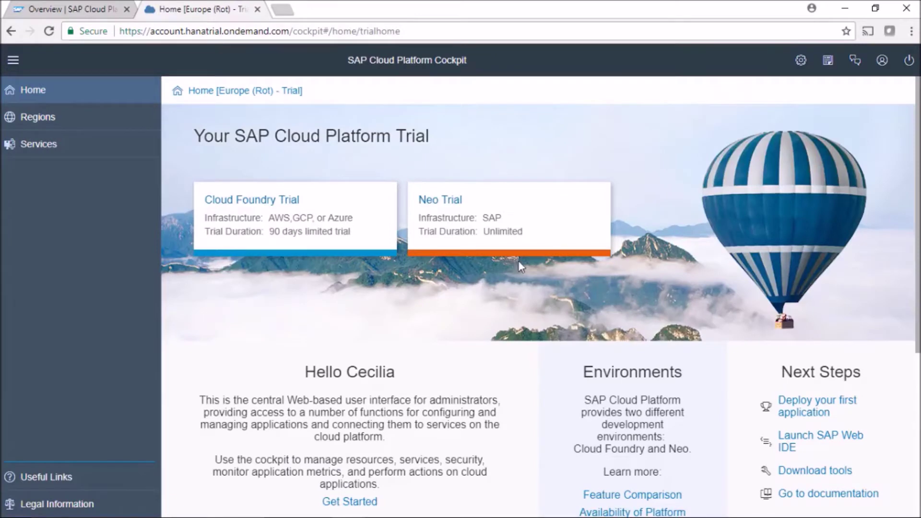
# Enter the Neo trial subaccount, check the user info, and open Databases & Schemas
pyautogui.click(435, 206)
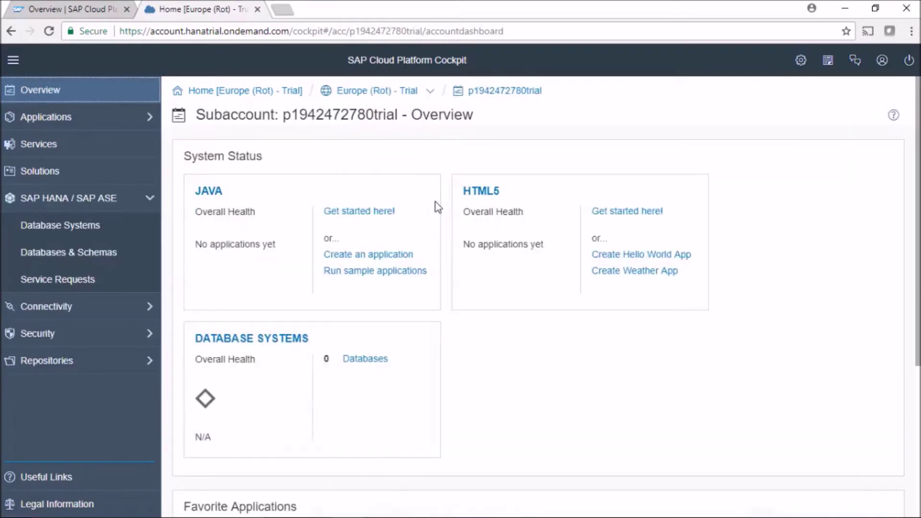
pyautogui.click(882, 62)
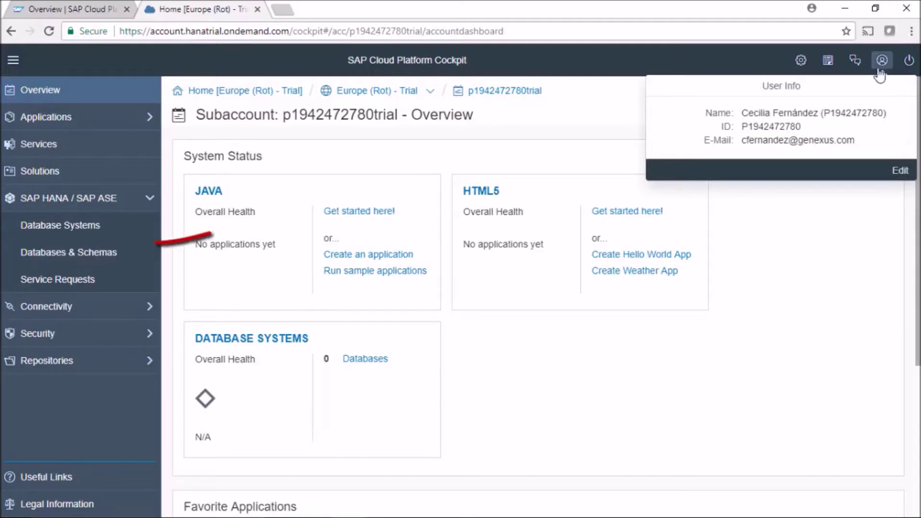
pyautogui.click(120, 262)
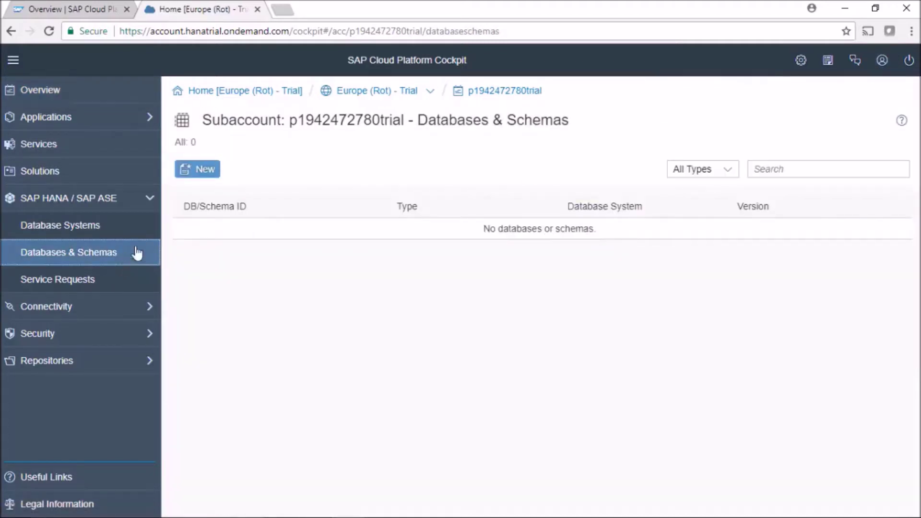
# Create the travelagencydb database with a confirmed SYSTEM user password
pyautogui.click(201, 173)
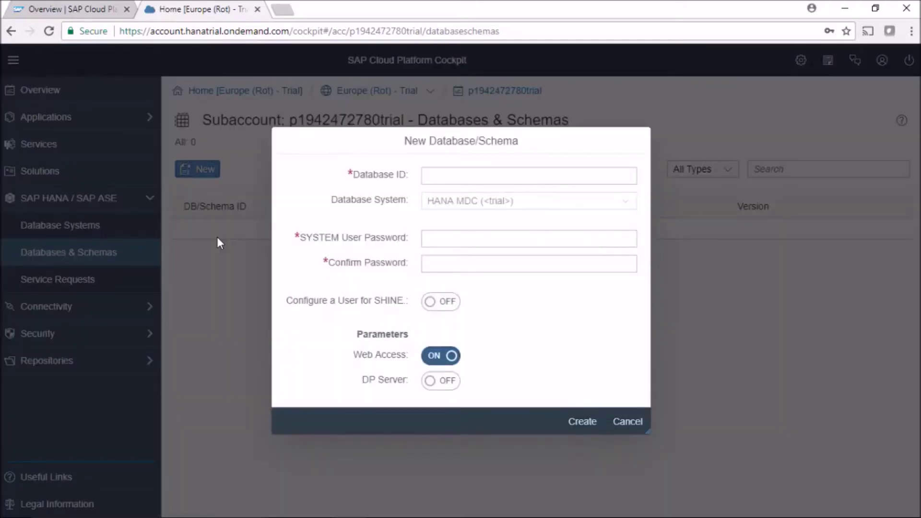
pyautogui.click(435, 180)
pyautogui.write('travelagencydb')
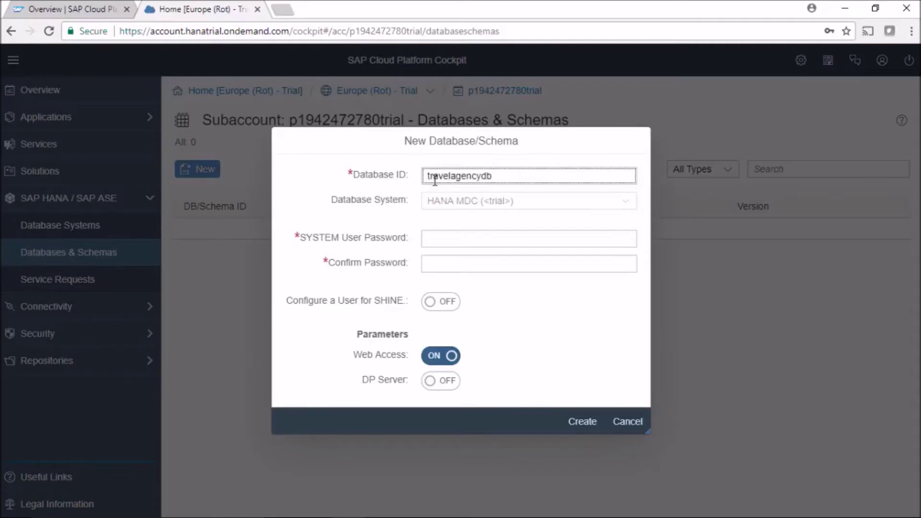
pyautogui.press('Tab')
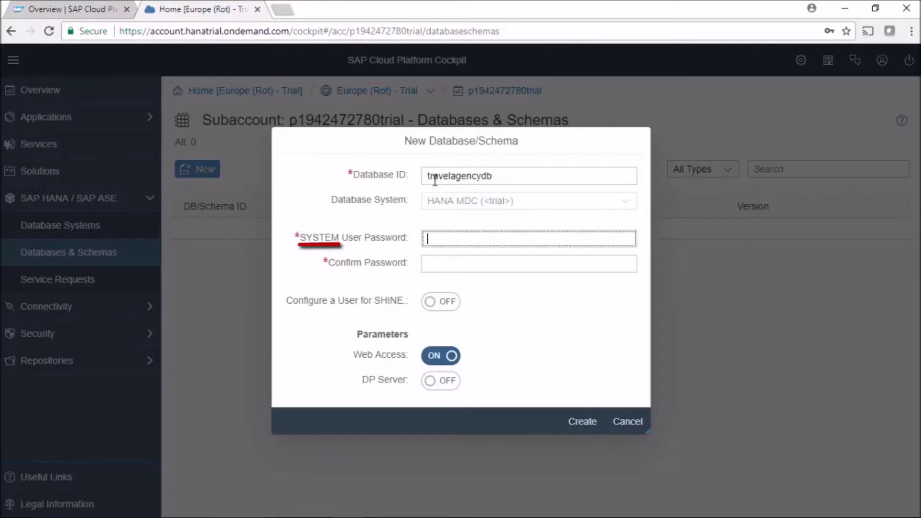
pyautogui.write('•••••••••••••••')
pyautogui.press('Tab')
pyautogui.write('•••••••••••••••')
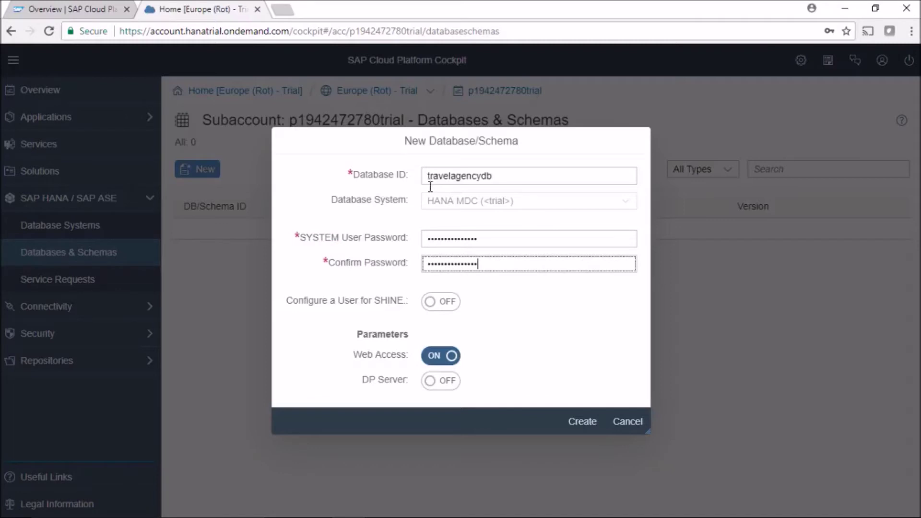
pyautogui.click(583, 422)
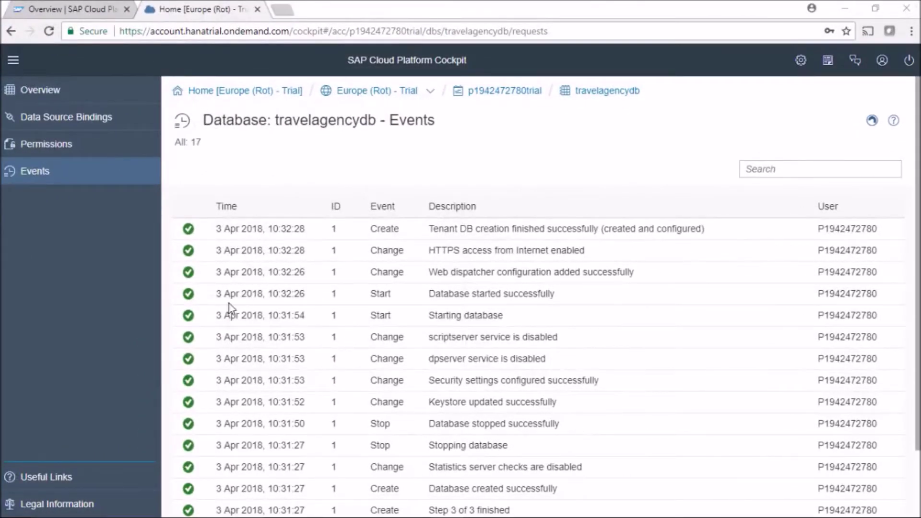
# Check travelagencydb's overview shows STARTED and launch its SAP HANA Cockpit
pyautogui.click(61, 99)
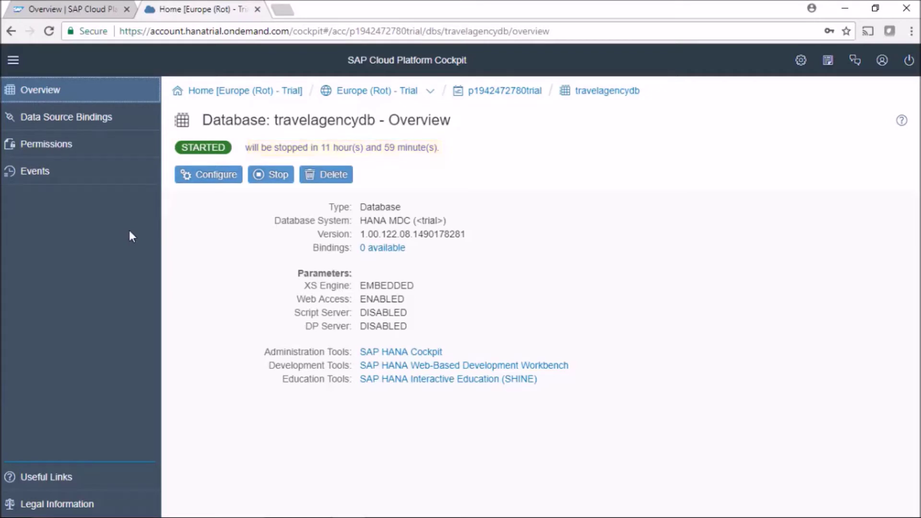
pyautogui.click(366, 353)
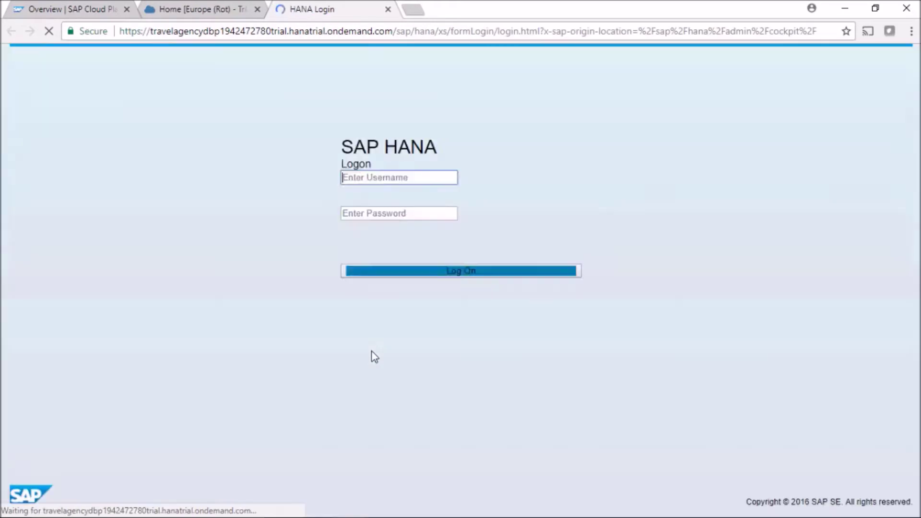
# Log on to SAP HANA Cockpit as SYSTEM with its password
pyautogui.click(528, 210)
pyautogui.write('SYSTEM')
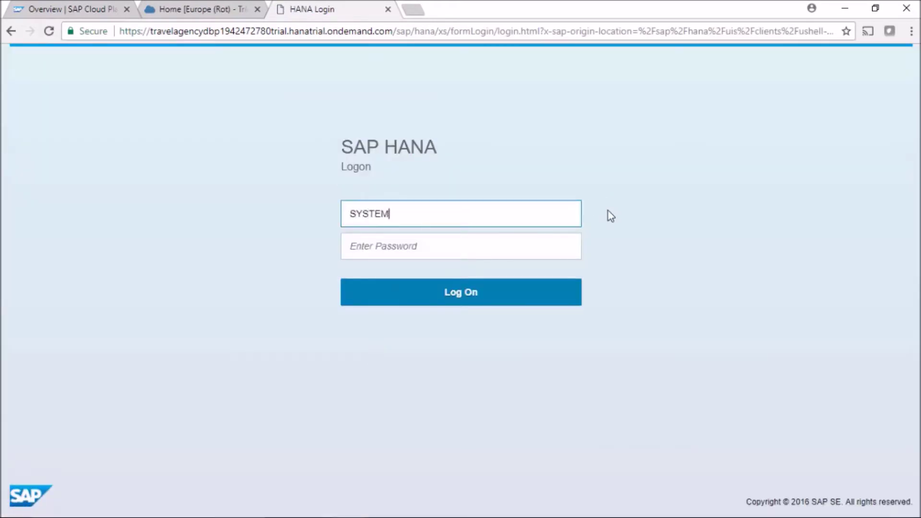
pyautogui.press('Tab')
pyautogui.write('***************')
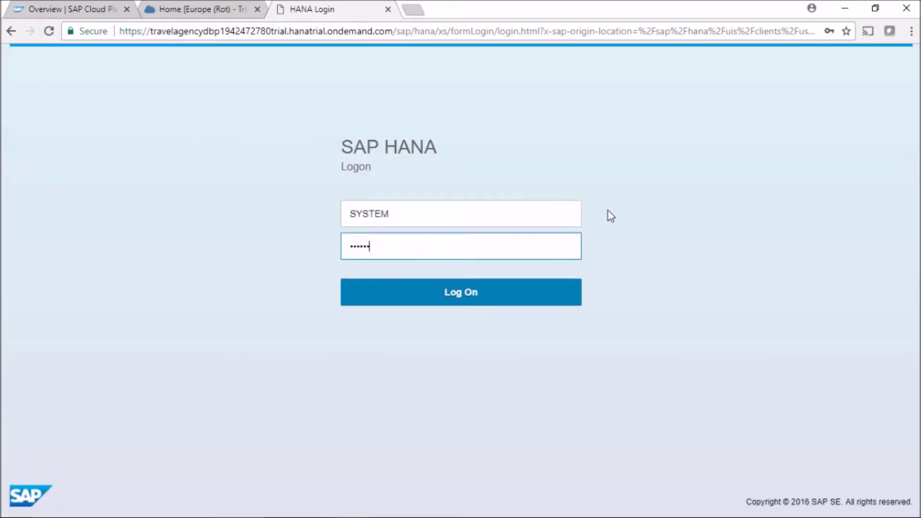
pyautogui.click(458, 298)
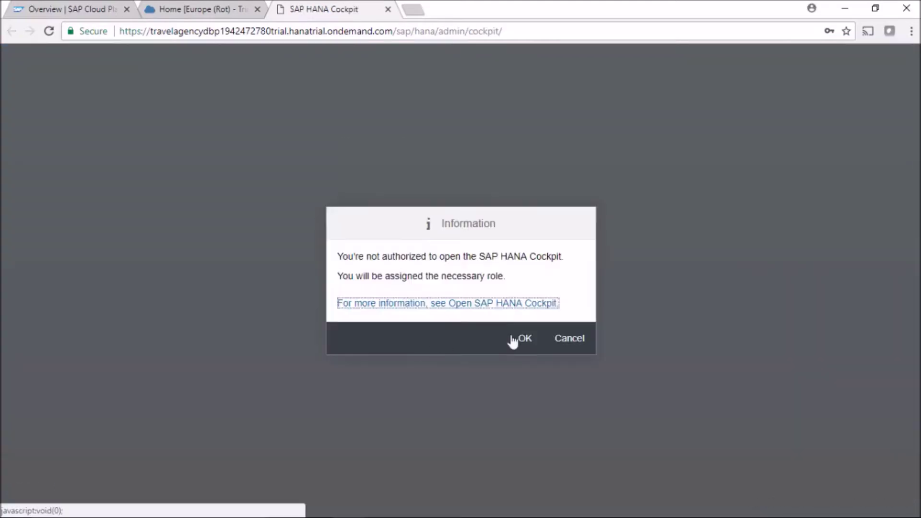
# Accept the role assignment, continue to Database Administration, and go back to the Cockpit tab
pyautogui.click(522, 339)
pyautogui.click(723, 318)
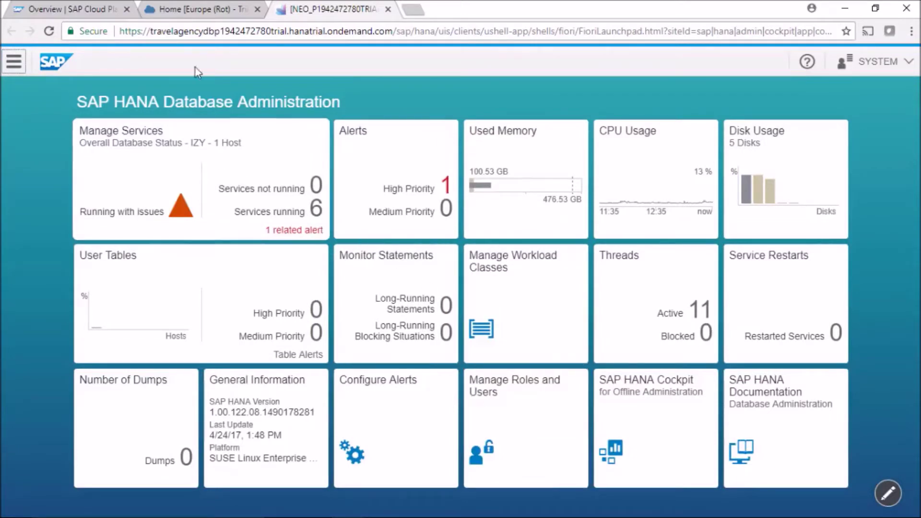
pyautogui.click(197, 9)
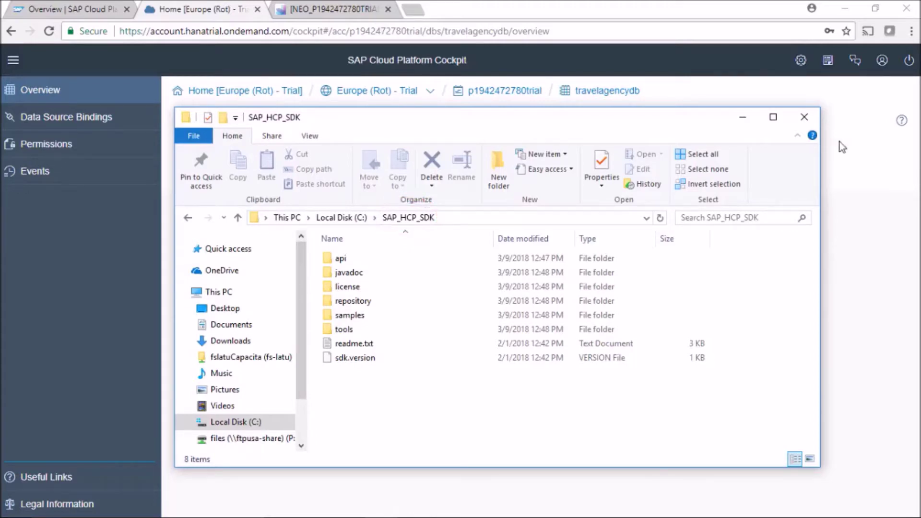
# Open a maximized command prompt in the SDK tools folder and paste the neo open-db-tunnel command
pyautogui.click(414, 11)
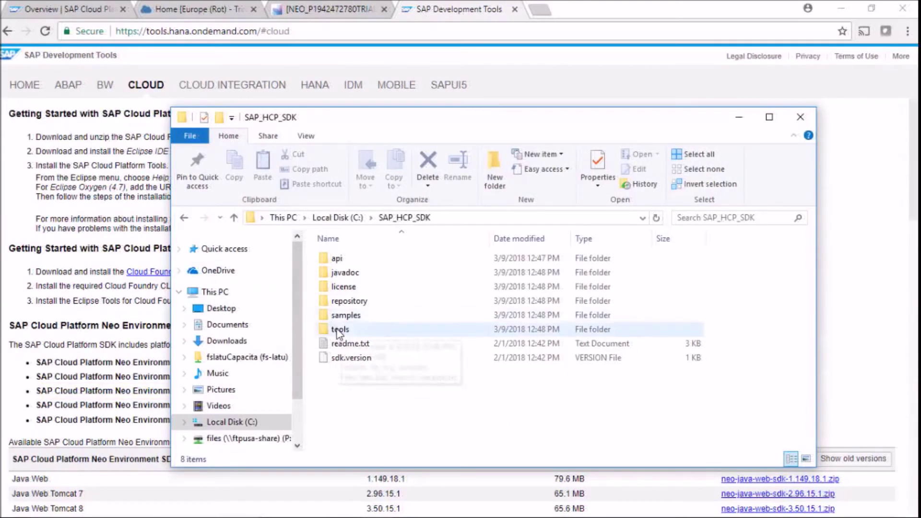
pyautogui.doubleClick(336, 329)
pyautogui.click(509, 220)
pyautogui.write('cmd')
pyautogui.press('Return')
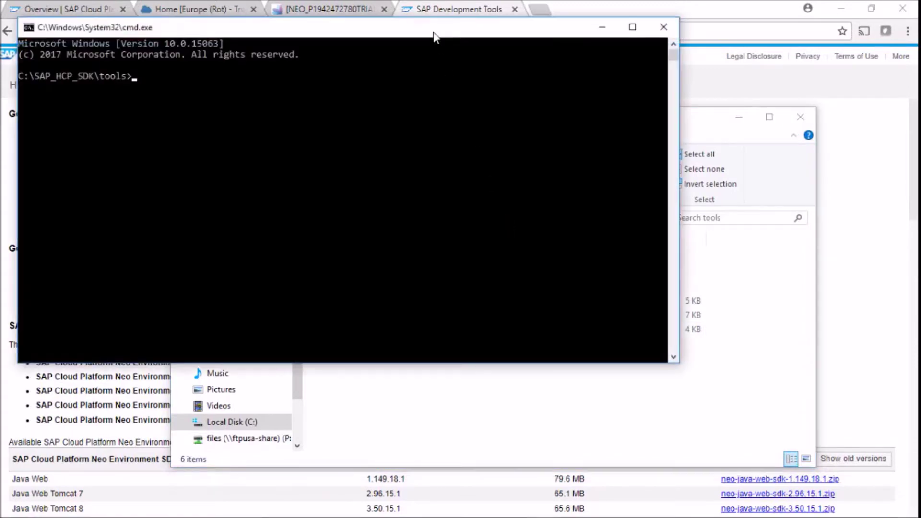
pyautogui.doubleClick(434, 34)
pyautogui.hotkey('ctrl', 'v')
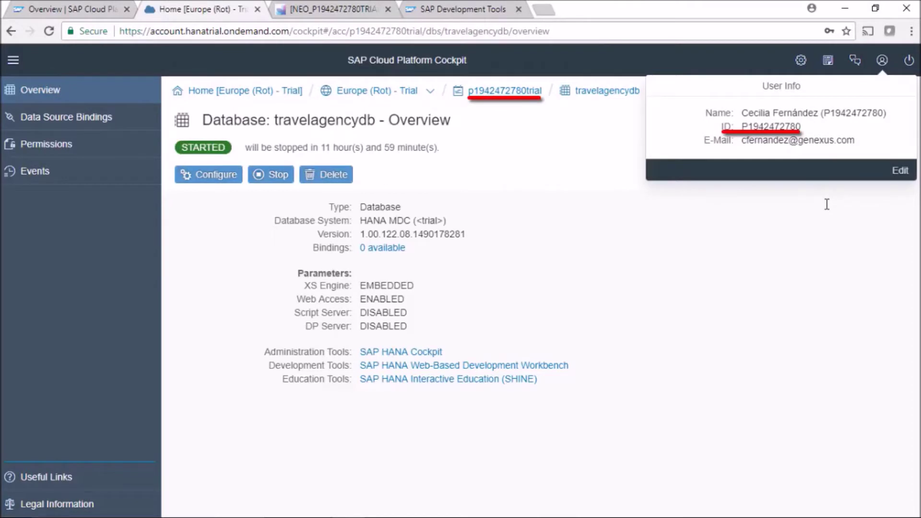
# Fill the tunnel command's user and subaccount with the account user ID plus the trial suffix
pyautogui.moveTo(801, 127); pyautogui.dragTo(742, 126)
pyautogui.rightClick(747, 128)
pyautogui.click(737, 139)
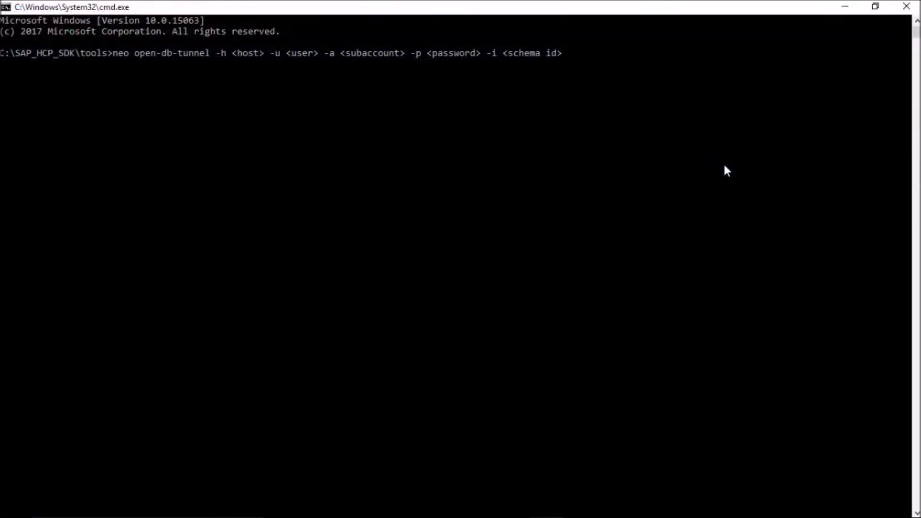
pyautogui.press('Left')
pyautogui.press('Left')
pyautogui.press('Left')
pyautogui.press('Left')
pyautogui.press('Left')
pyautogui.press('Left')
pyautogui.press('Left')
pyautogui.press('Left')
pyautogui.press('Left')
pyautogui.press('Left')
pyautogui.press('Left')
pyautogui.press('Left')
pyautogui.press('Left')
pyautogui.press('Left')
pyautogui.press('Left')
pyautogui.press('Left')
pyautogui.press('Left')
pyautogui.press('Left')
pyautogui.press('Left')
pyautogui.press('Left')
pyautogui.press('Left')
pyautogui.press('Left')
pyautogui.press('Left')
pyautogui.press('Left')
pyautogui.press('Left')
pyautogui.press('Left')
pyautogui.press('Left')
pyautogui.press('Left')
pyautogui.press('Left')
pyautogui.press('Left')
pyautogui.press('Left')
pyautogui.press('Left')
pyautogui.press('Left')
pyautogui.press('Left')
pyautogui.press('Left')
pyautogui.press('Left')
pyautogui.press('Left')
pyautogui.press('Left')
pyautogui.press('Left')
pyautogui.press('Left')
pyautogui.hotkey('ctrl', 'v')
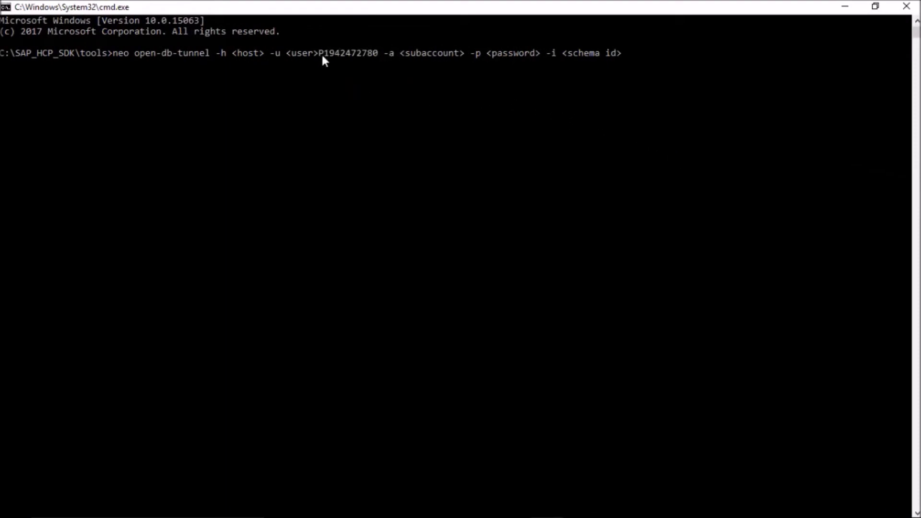
pyautogui.press('BackSpace')
pyautogui.press('BackSpace')
pyautogui.press('BackSpace')
pyautogui.press('BackSpace')
pyautogui.press('BackSpace')
pyautogui.press('BackSpace')
pyautogui.hotkey('ctrl', 'Right')
pyautogui.hotkey('ctrl', 'Right')
pyautogui.hotkey('ctrl', 'v')
pyautogui.write('trial')
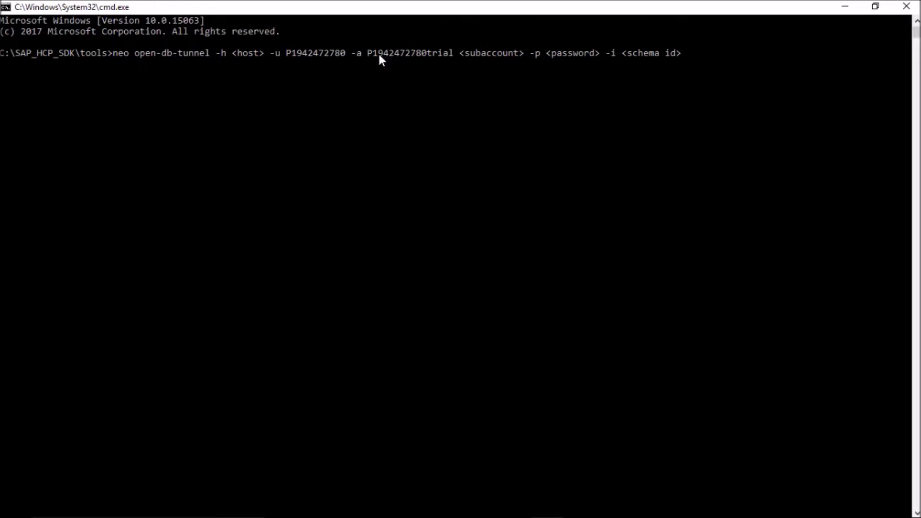
pyautogui.press('Left')
pyautogui.press('Left')
pyautogui.press('Left')
pyautogui.press('Left')
pyautogui.press('BackSpace')
pyautogui.write('p')
pyautogui.press('Right')
pyautogui.press('Right')
pyautogui.press('Right')
pyautogui.press('Right')
pyautogui.press('Right')
pyautogui.press('Right')
pyautogui.press('Right')
pyautogui.press('Right')
pyautogui.press('Right')
pyautogui.press('Right')
pyautogui.press('Right')
pyautogui.press('Right')
pyautogui.press('Right')
pyautogui.press('Right')
pyautogui.press('Right')
pyautogui.press('Right')
pyautogui.press('Right')
pyautogui.press('Right')
pyautogui.press('Right')
pyautogui.press('Right')
pyautogui.press('BackSpace')
pyautogui.press('BackSpace')
pyautogui.press('BackSpace')
pyautogui.press('BackSpace')
pyautogui.press('BackSpace')
pyautogui.press('BackSpace')
pyautogui.press('BackSpace')
pyautogui.press('BackSpace')
pyautogui.press('BackSpace')
pyautogui.press('BackSpace')
pyautogui.press('BackSpace')
pyautogui.press('BackSpace')
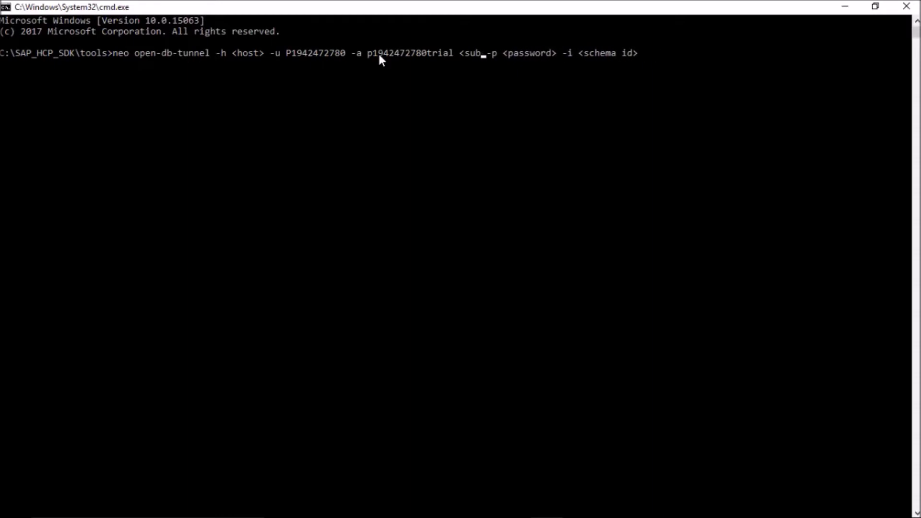
pyautogui.press('BackSpace')
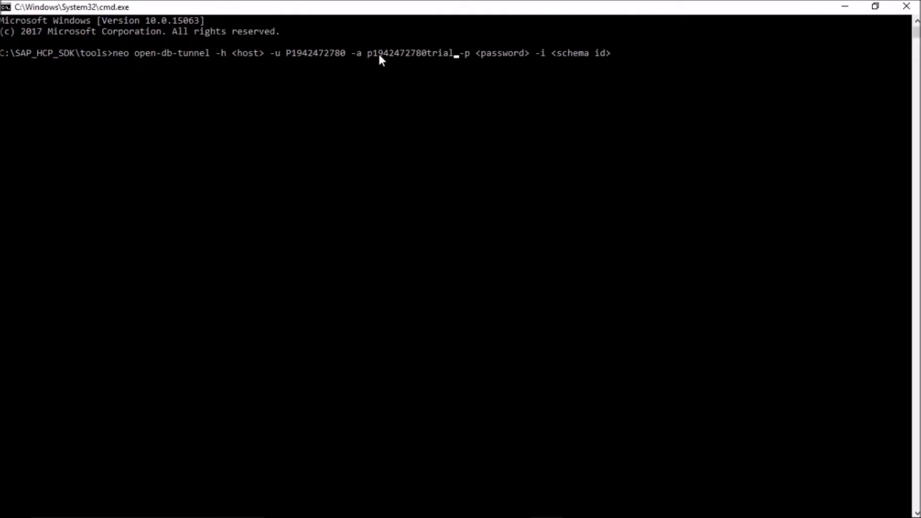
# Set host hanatrial.ondemand.com, the password and schema travelagencydb, then run the tunnel command
pyautogui.press('Left')
pyautogui.press('Left')
pyautogui.press('Left')
pyautogui.press('Left')
pyautogui.press('Left')
pyautogui.press('Left')
pyautogui.press('Left')
pyautogui.press('Left')
pyautogui.press('Left')
pyautogui.press('Left')
pyautogui.press('Left')
pyautogui.press('Left')
pyautogui.press('Left')
pyautogui.press('Left')
pyautogui.press('Left')
pyautogui.press('Left')
pyautogui.press('Left')
pyautogui.press('Left')
pyautogui.press('Left')
pyautogui.press('Left')
pyautogui.press('Left')
pyautogui.press('Left')
pyautogui.press('Left')
pyautogui.press('Left')
pyautogui.press('Left')
pyautogui.press('Left')
pyautogui.press('Left')
pyautogui.press('Left')
pyautogui.press('Left')
pyautogui.press('BackSpace')
pyautogui.press('BackSpace')
pyautogui.press('BackSpace')
pyautogui.press('BackSpace')
pyautogui.press('BackSpace')
pyautogui.press('BackSpace')
pyautogui.write('hanatrial')
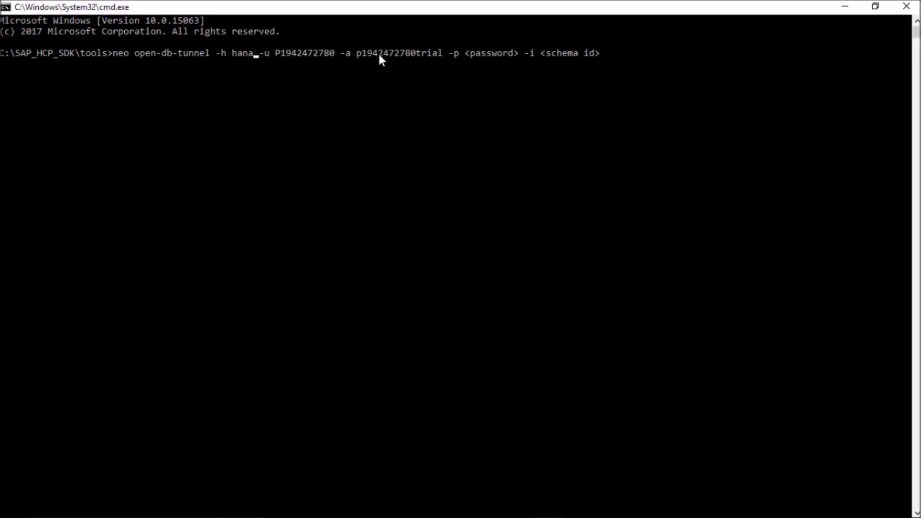
pyautogui.write('.ondemand.')
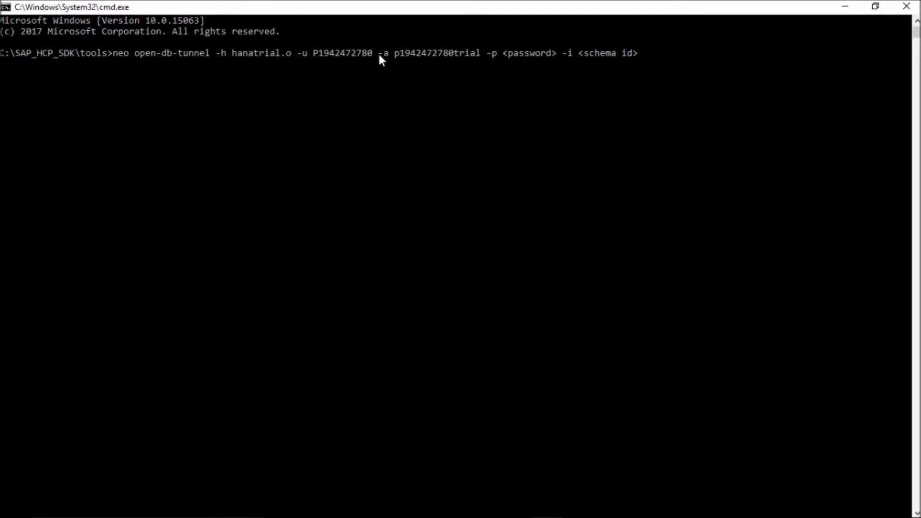
pyautogui.write('com')
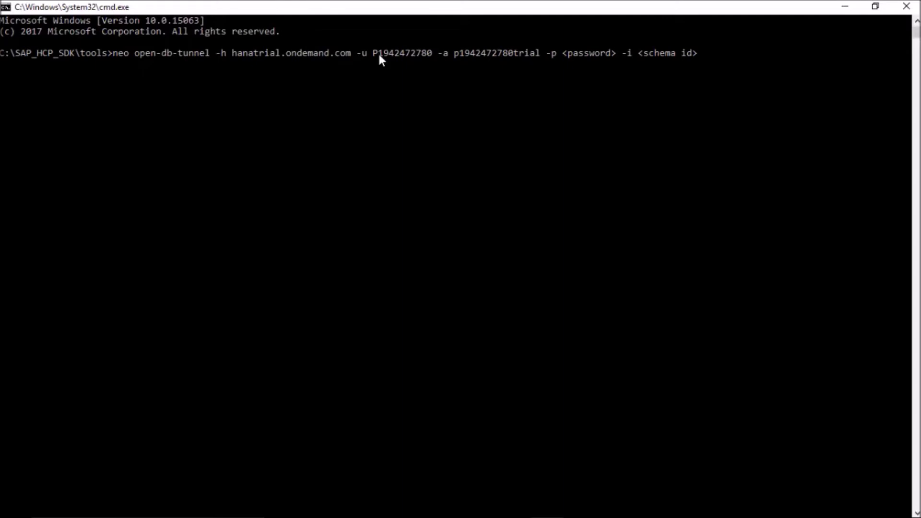
pyautogui.press('Right')
pyautogui.press('Right')
pyautogui.press('Right')
pyautogui.press('Right')
pyautogui.press('Right')
pyautogui.press('Right')
pyautogui.press('Right')
pyautogui.press('Right')
pyautogui.press('Right')
pyautogui.press('Right')
pyautogui.press('Right')
pyautogui.press('Right')
pyautogui.press('Right')
pyautogui.press('Right')
pyautogui.press('Right')
pyautogui.press('Right')
pyautogui.press('Right')
pyautogui.press('Right')
pyautogui.press('Right')
pyautogui.press('Right')
pyautogui.press('BackSpace')
pyautogui.press('BackSpace')
pyautogui.press('BackSpace')
pyautogui.press('BackSpace')
pyautogui.press('BackSpace')
pyautogui.press('BackSpace')
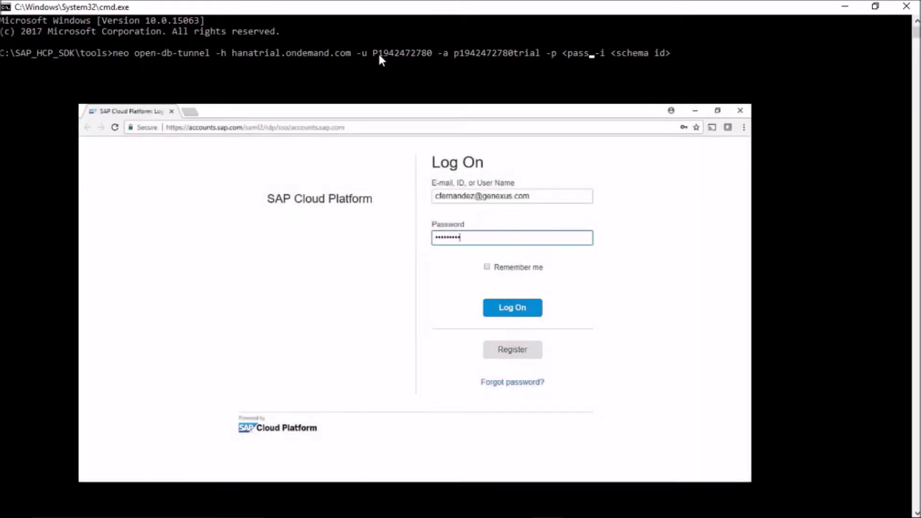
pyautogui.press('BackSpace')
pyautogui.press('BackSpace')
pyautogui.press('BackSpace')
pyautogui.press('BackSpace')
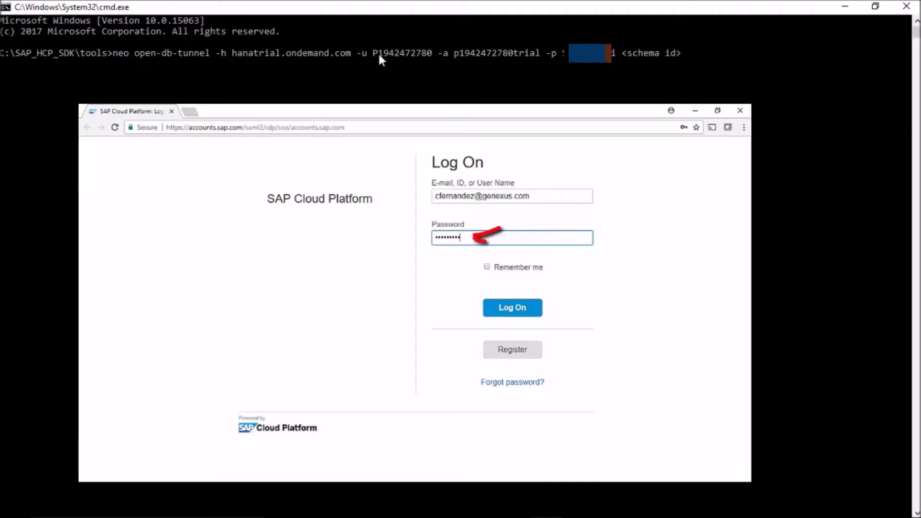
pyautogui.write('a')
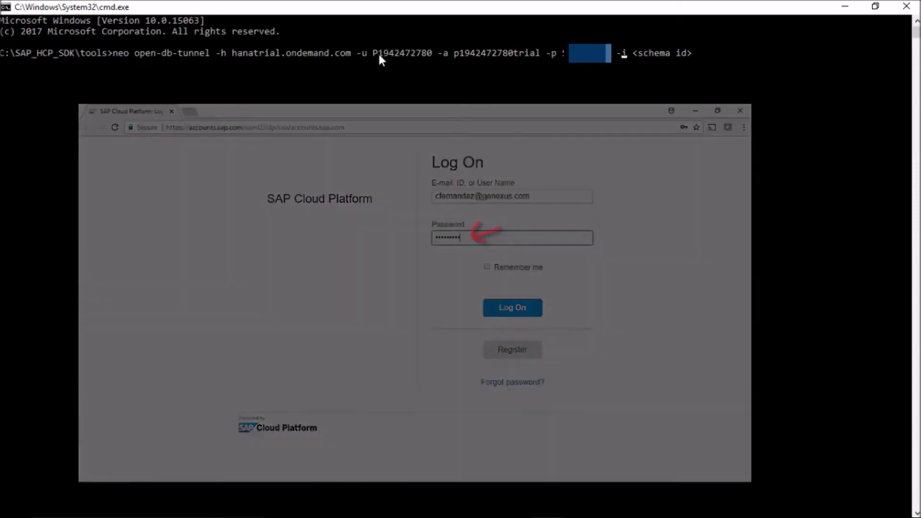
pyautogui.press('Right')
pyautogui.press('Right')
pyautogui.press('Right')
pyautogui.press('Right')
pyautogui.press('Right')
pyautogui.press('Right')
pyautogui.press('Right')
pyautogui.press('Right')
pyautogui.press('Right')
pyautogui.press('Right')
pyautogui.press('Right')
pyautogui.press('Right')
pyautogui.press('Right')
pyautogui.press('Right')
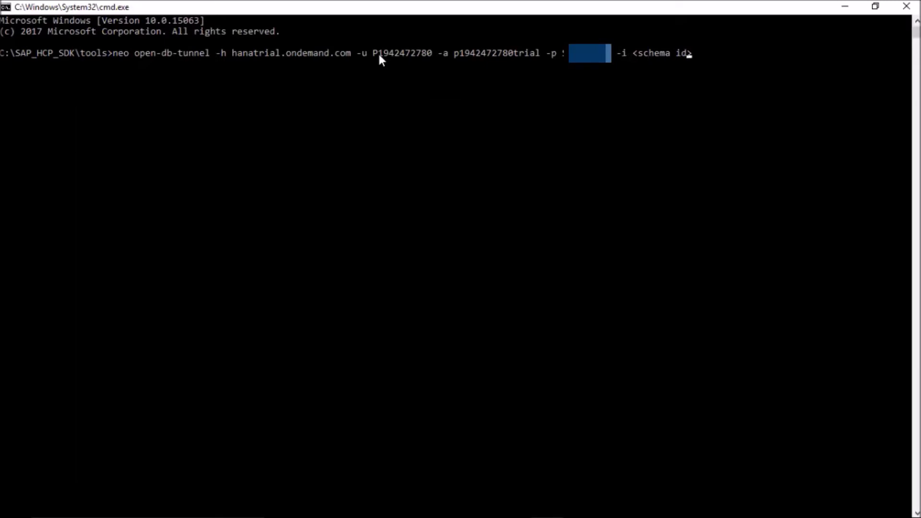
pyautogui.press('BackSpace')
pyautogui.press('BackSpace')
pyautogui.press('BackSpace')
pyautogui.press('BackSpace')
pyautogui.press('BackSpace')
pyautogui.press('BackSpace')
pyautogui.press('BackSpace')
pyautogui.press('BackSpace')
pyautogui.press('BackSpace')
pyautogui.press('BackSpace')
pyautogui.press('BackSpace')
pyautogui.write('travelagencydb')
pyautogui.press('Return')
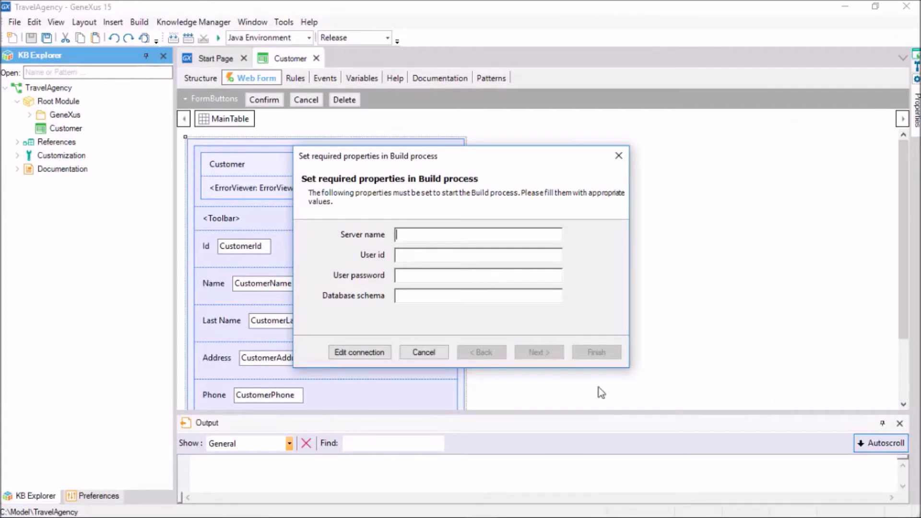
# Enter server localhost, user SYSTEM, its password and schema SYSTEM, and finish the build properties
pyautogui.write('localhost')
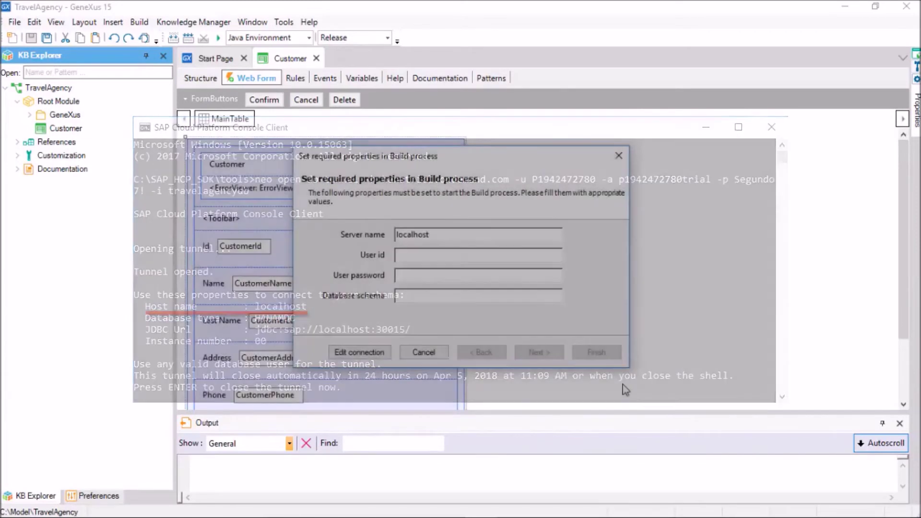
pyautogui.press('Tab')
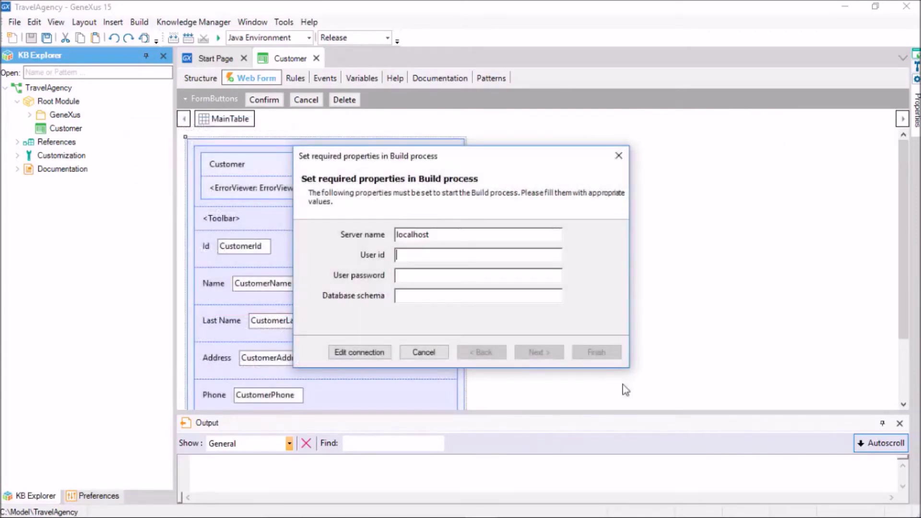
pyautogui.write('SYSTEM')
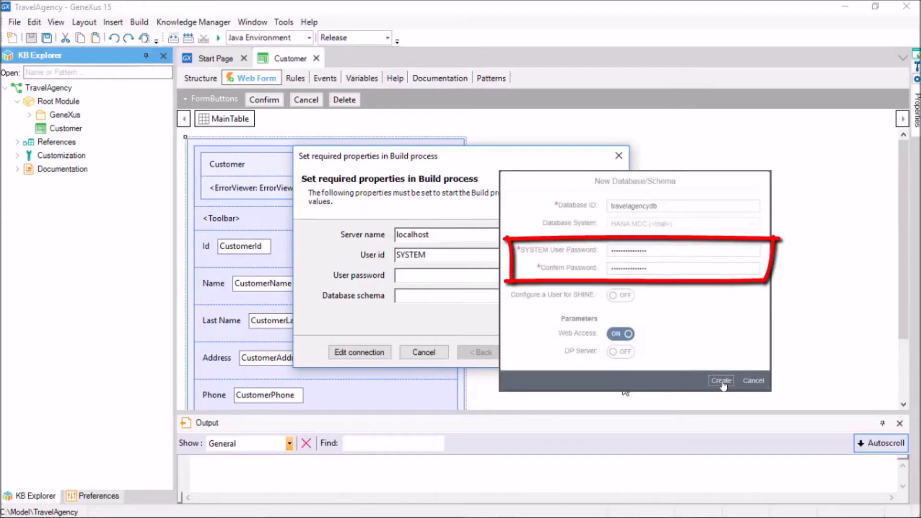
pyautogui.press('Tab')
pyautogui.write('•••••••••••••')
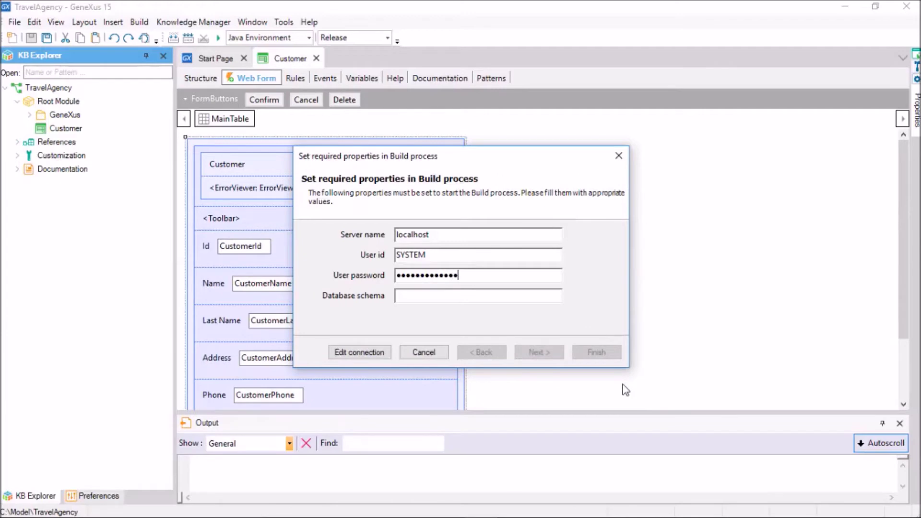
pyautogui.write('••')
pyautogui.press('Tab')
pyautogui.write('SYSTEM')
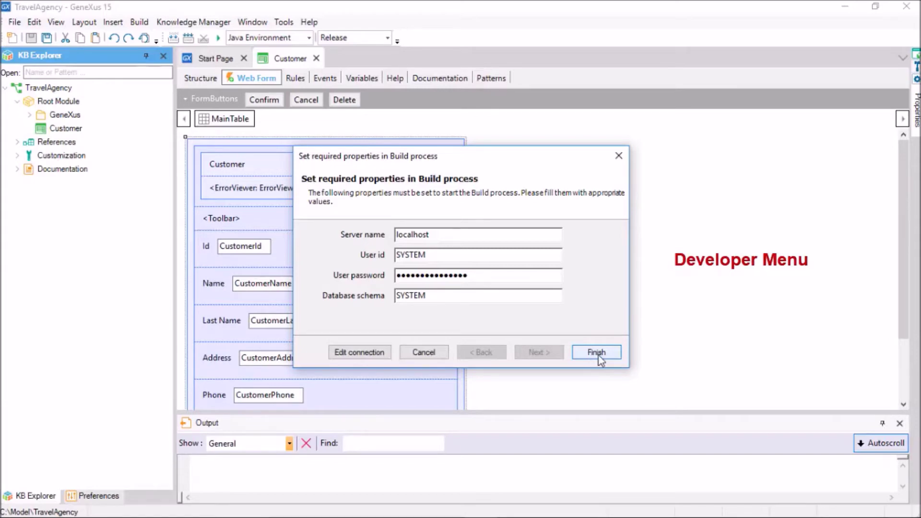
pyautogui.click(440, 352)
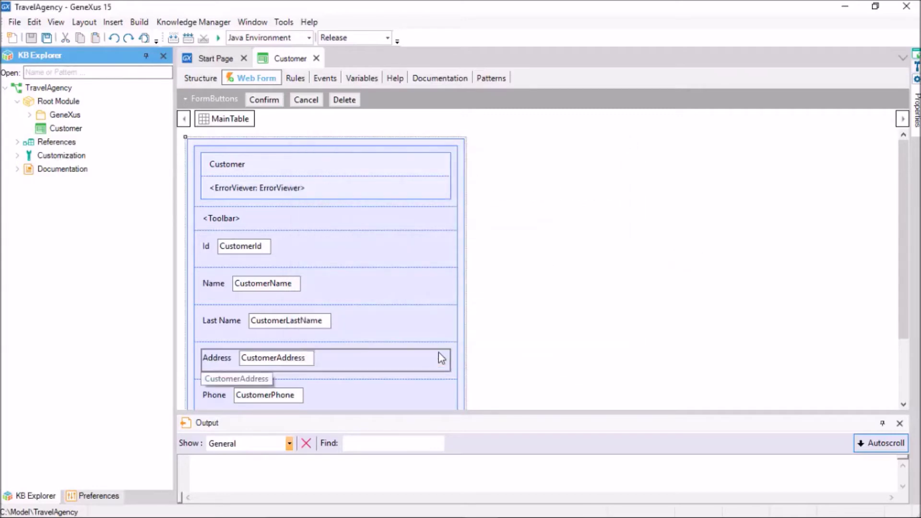
pyautogui.click(81, 494)
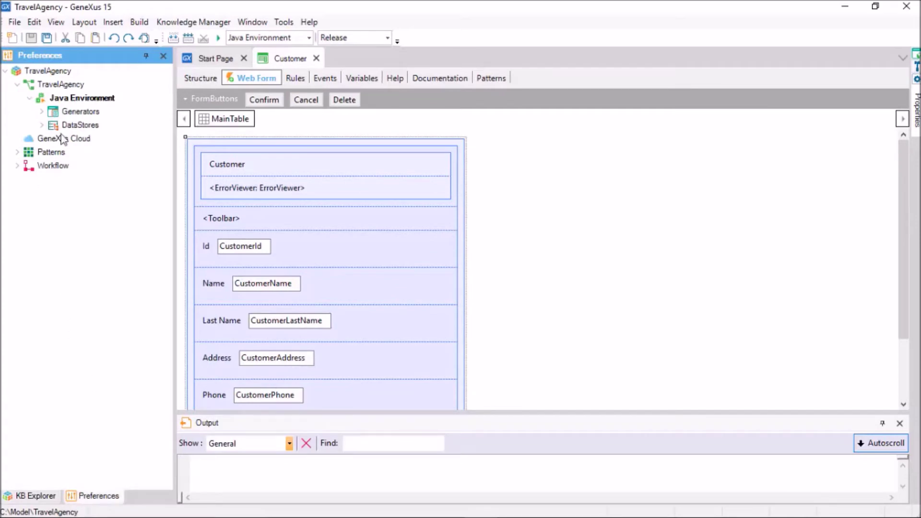
# Show and pin the Default (SAP Hana) properties: localhost, port 30015, user and schema SYSTEM
pyautogui.click(42, 126)
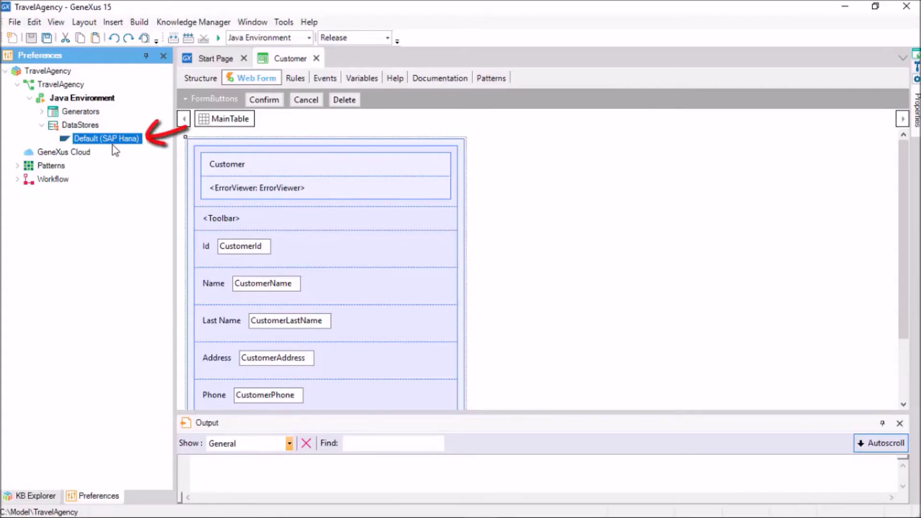
pyautogui.press('F4')
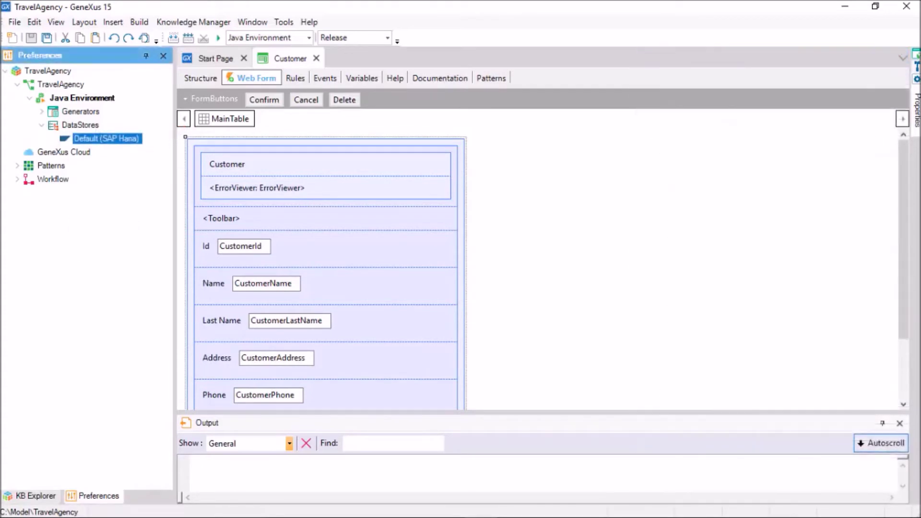
pyautogui.moveTo(917, 126)
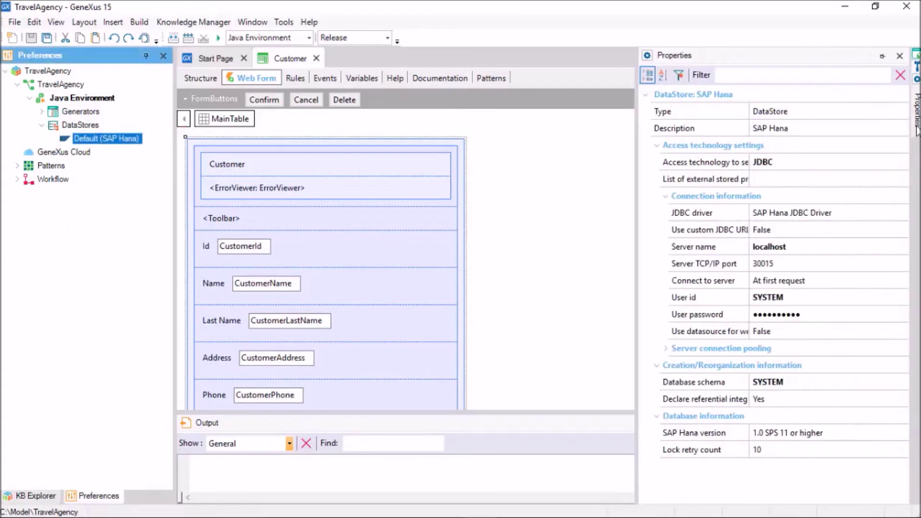
pyautogui.click(882, 57)
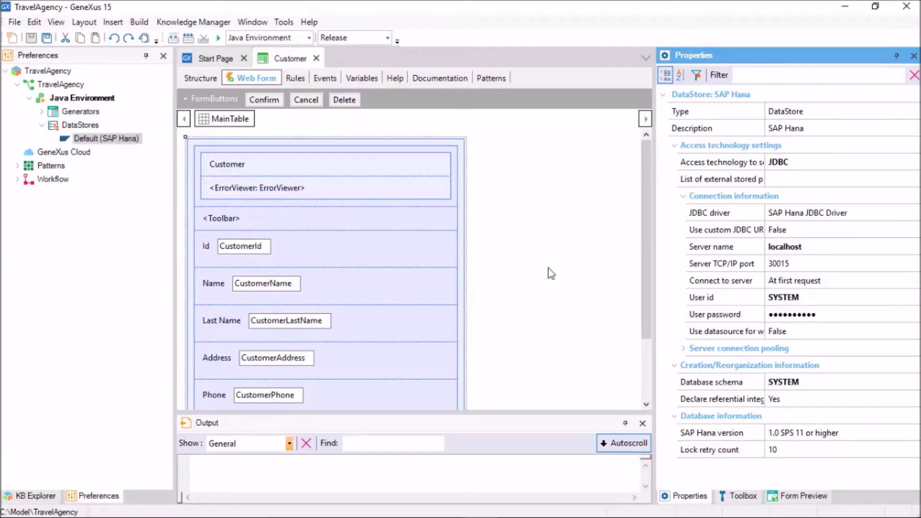
# Build and run with F5 to get an impact analysis proposing the Customer table in schema SYSTEM
pyautogui.press('F5')
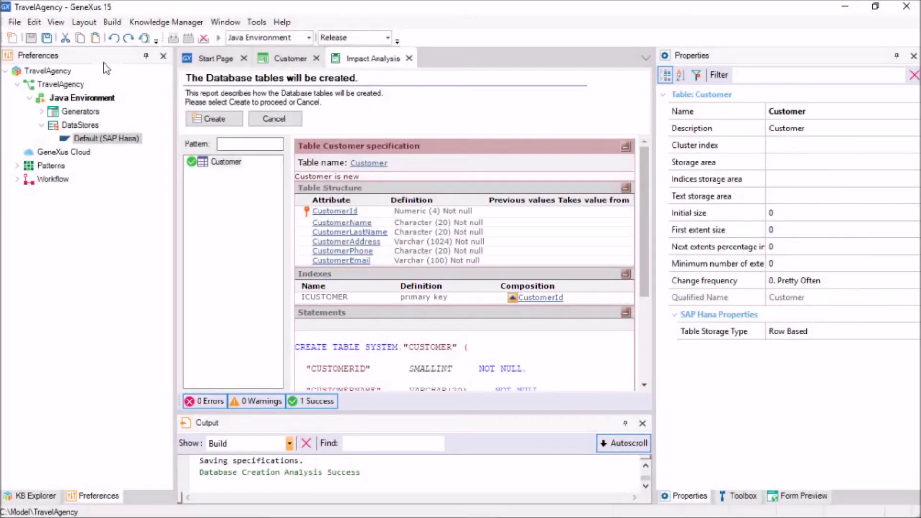
# Try creating the Customer table, then enlarge the output log and find the 'no suitable driver' error
pyautogui.click(211, 123)
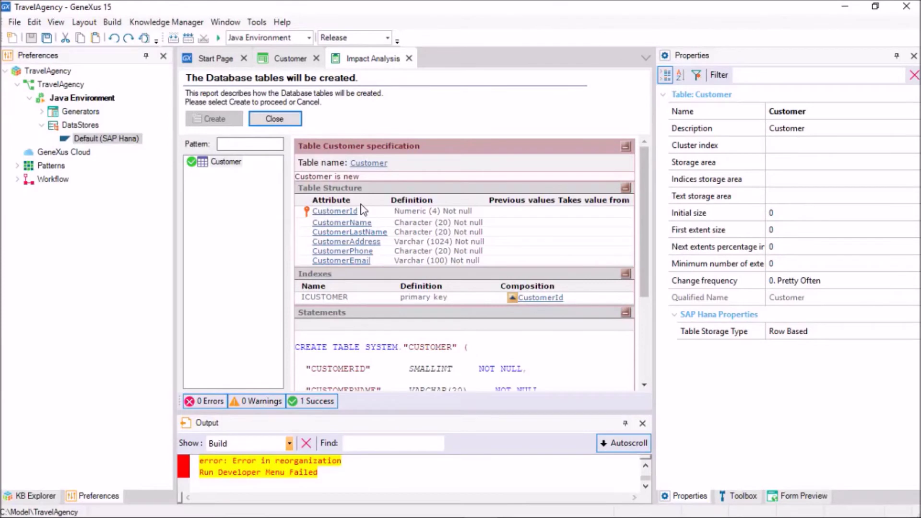
pyautogui.moveTo(371, 411); pyautogui.dragTo(373, 360)
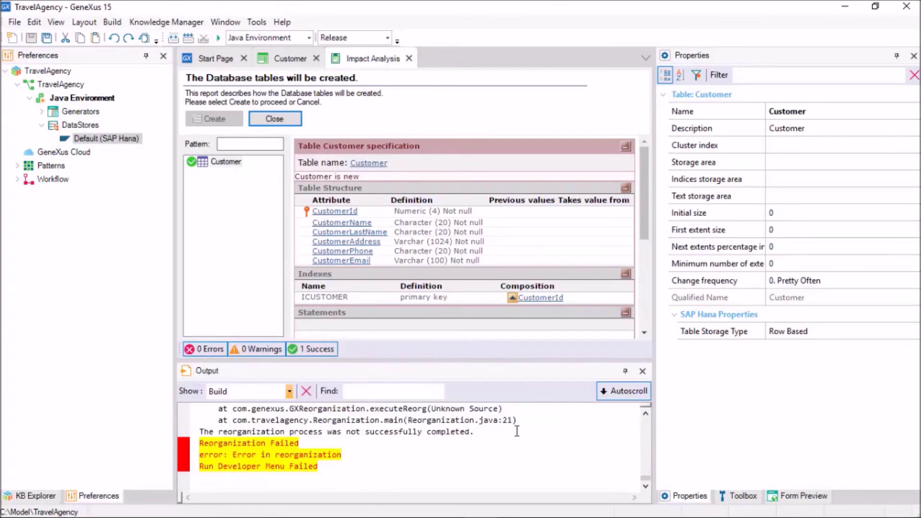
pyautogui.click(646, 415)
pyautogui.moveTo(645, 417); pyautogui.dragTo(645, 418)
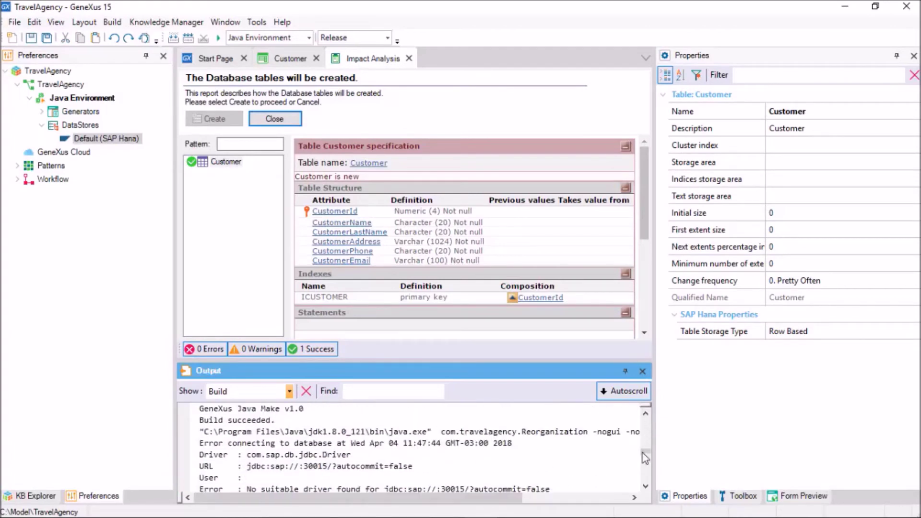
pyautogui.click(645, 486)
pyautogui.click(645, 487)
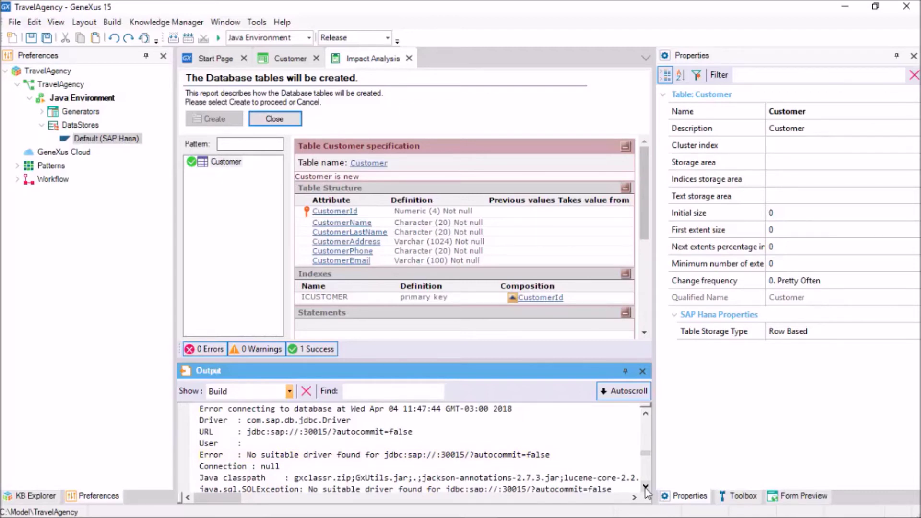
# Open the target environment directory's drivers folder to see which JDBC jars it holds
pyautogui.click(257, 22)
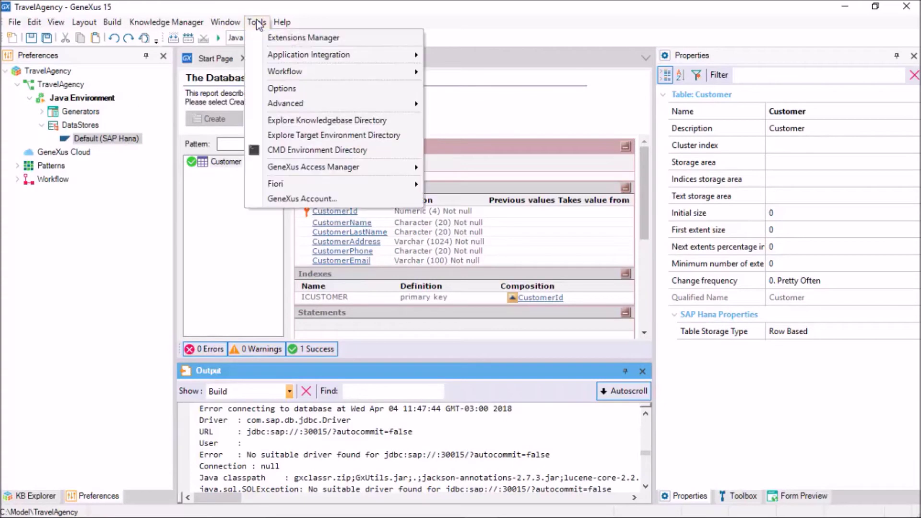
pyautogui.click(352, 138)
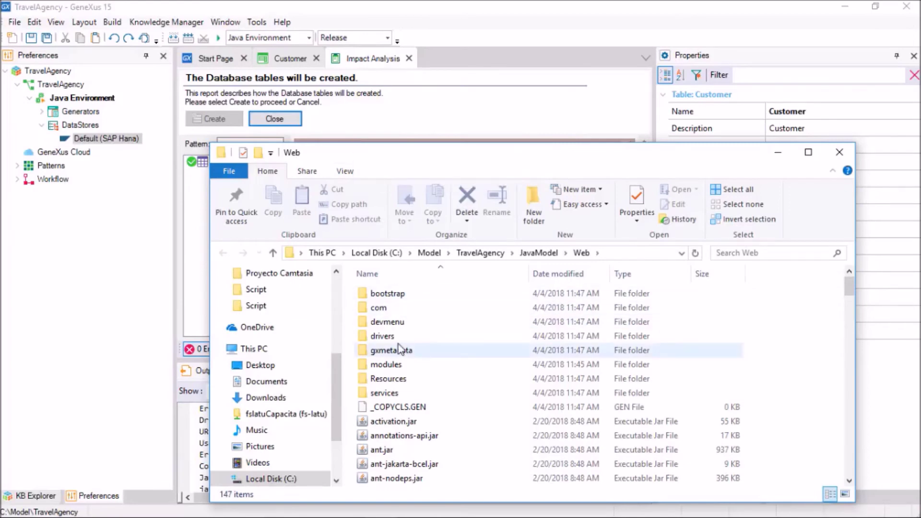
pyautogui.doubleClick(384, 336)
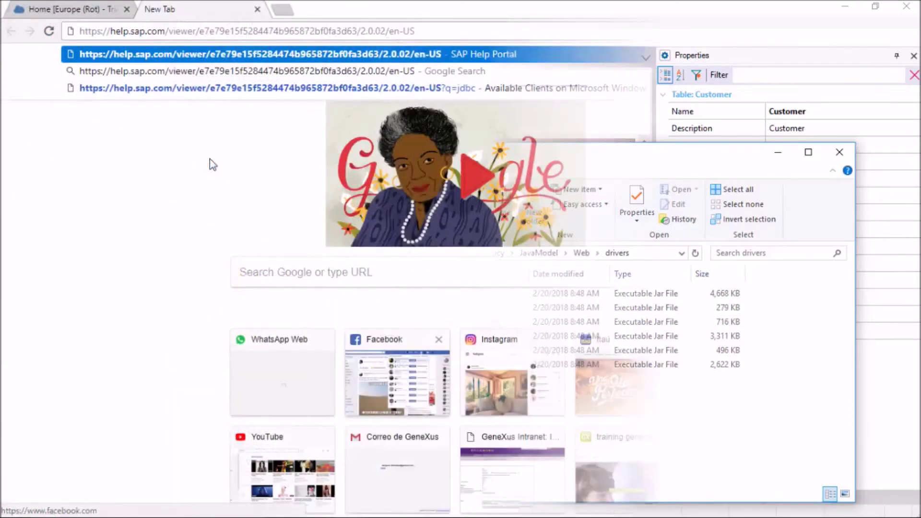
pyautogui.press('Return')
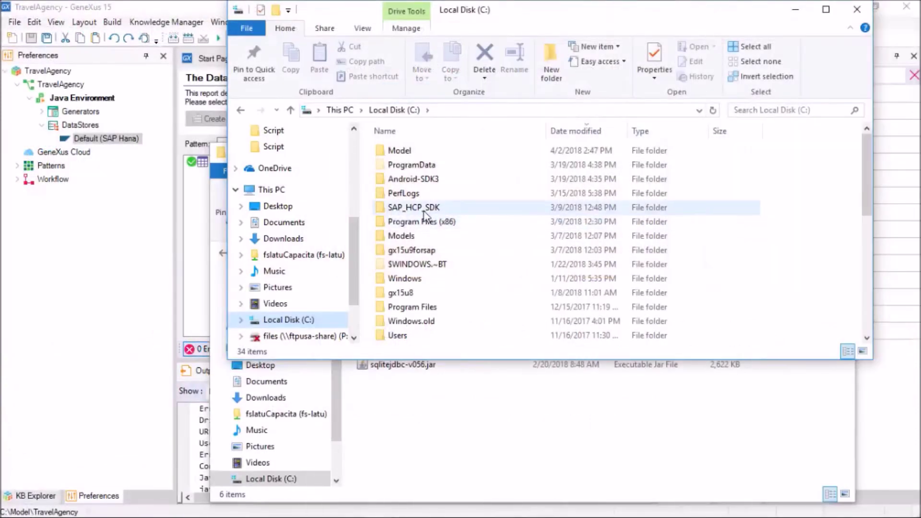
# Navigate to the SAP_HCP_SDK repository's .archive lib folder of jar files
pyautogui.click(424, 207)
pyautogui.doubleClick(424, 208)
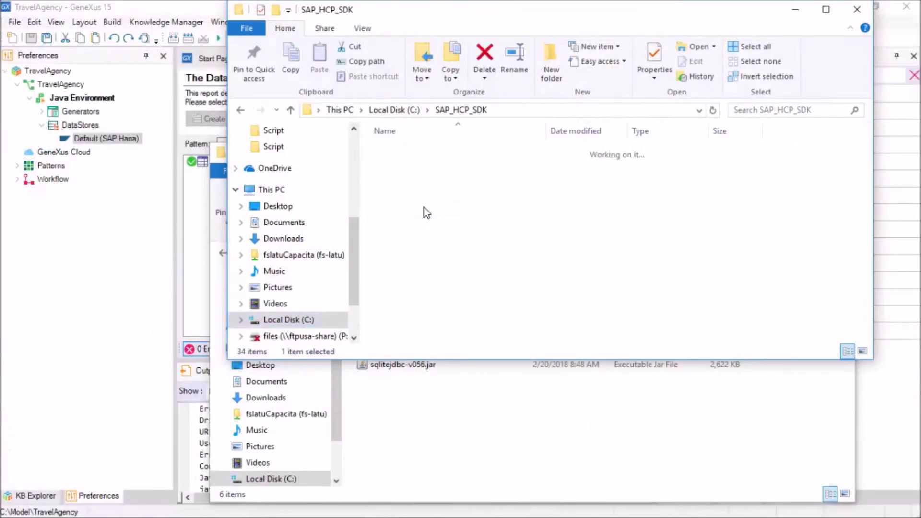
pyautogui.doubleClick(399, 195)
pyautogui.click(407, 153)
pyautogui.doubleClick(407, 154)
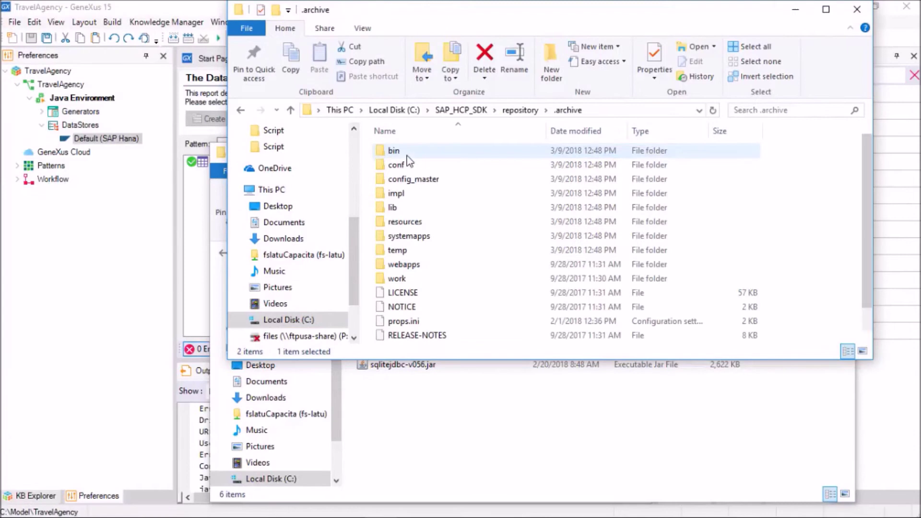
pyautogui.click(400, 207)
pyautogui.doubleClick(398, 209)
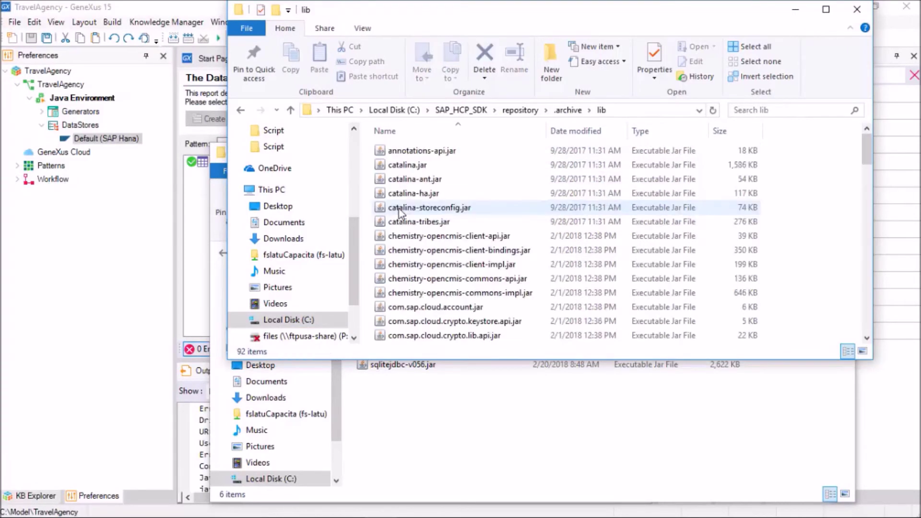
# Copy ngdbc.jar into the drivers folder, then rerun the GeneXus build with F5
pyautogui.press('n')
pyautogui.rightClick(424, 151)
pyautogui.click(465, 299)
pyautogui.click(463, 396)
pyautogui.rightClick(463, 396)
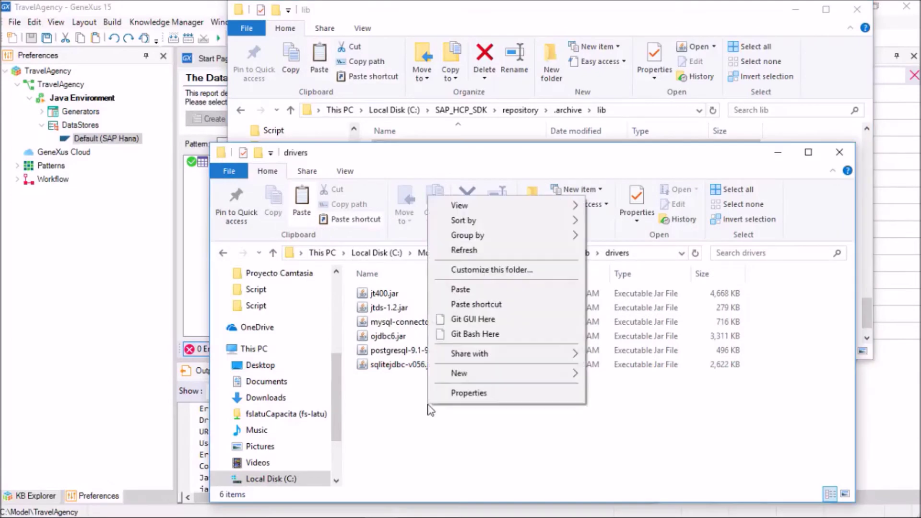
pyautogui.click(451, 290)
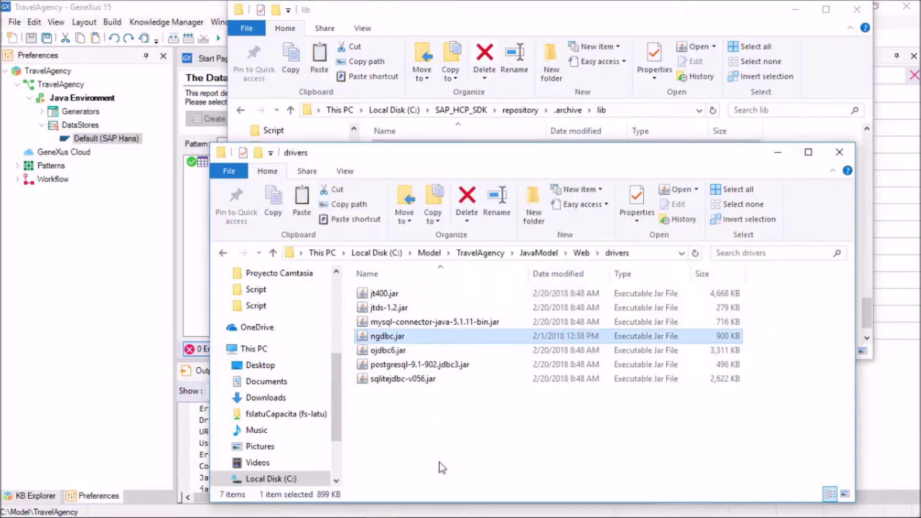
pyautogui.click(139, 367)
pyautogui.press('F5')
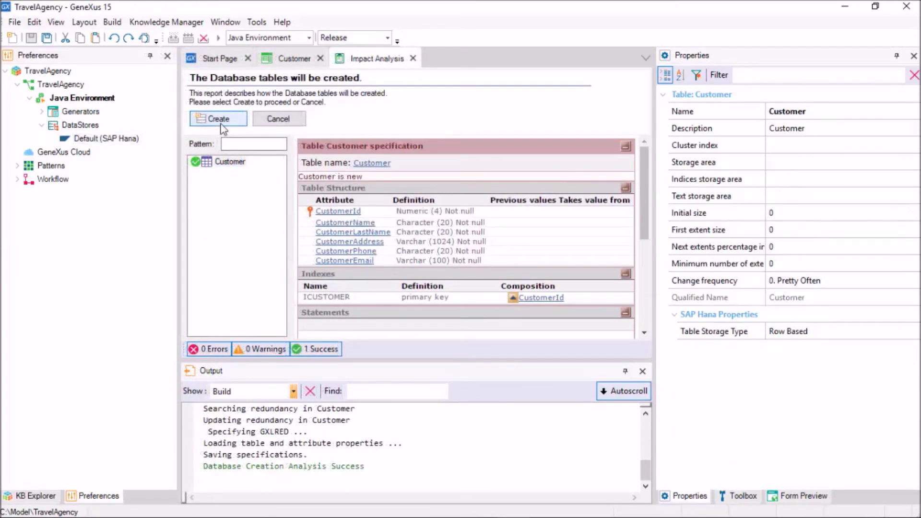
# Create the Customer table in HANA and view the navigation report of generated objects
pyautogui.click(221, 124)
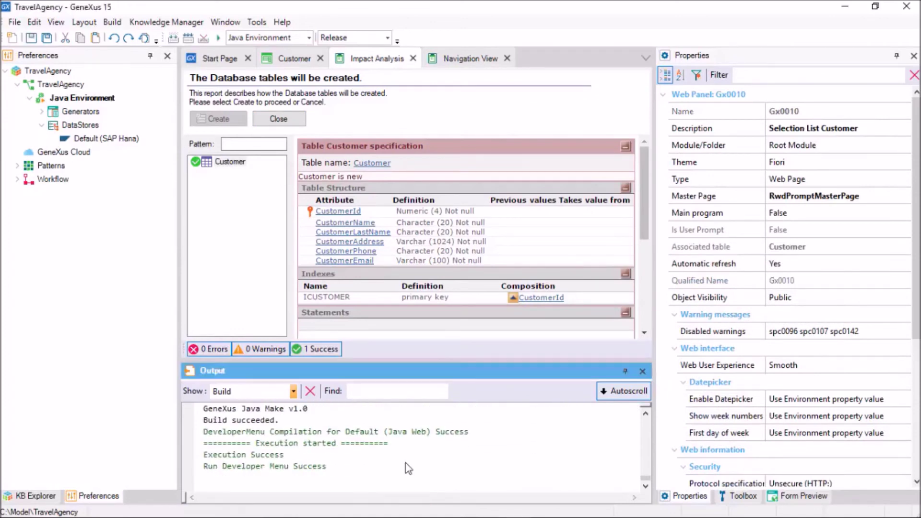
pyautogui.click(478, 62)
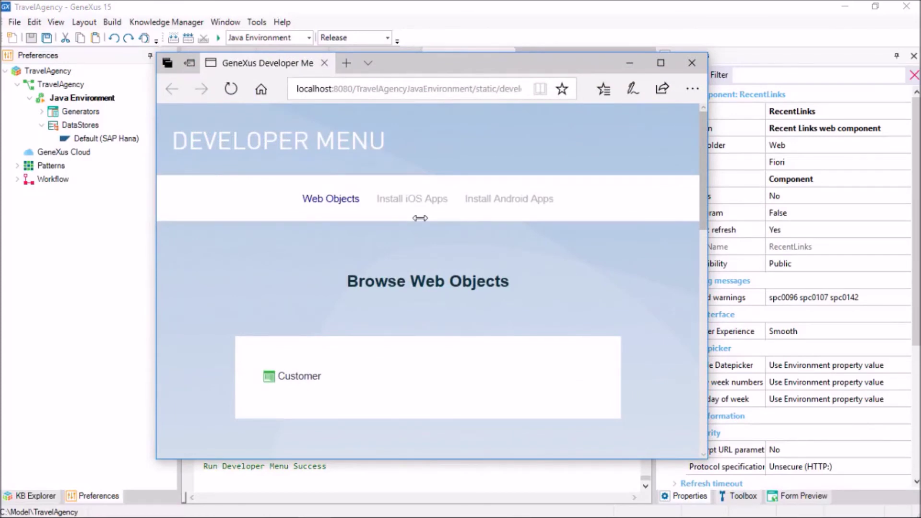
# Open the Customer form from the Developer Menu in a new Edge tab
pyautogui.rightClick(305, 384)
pyautogui.click(366, 227)
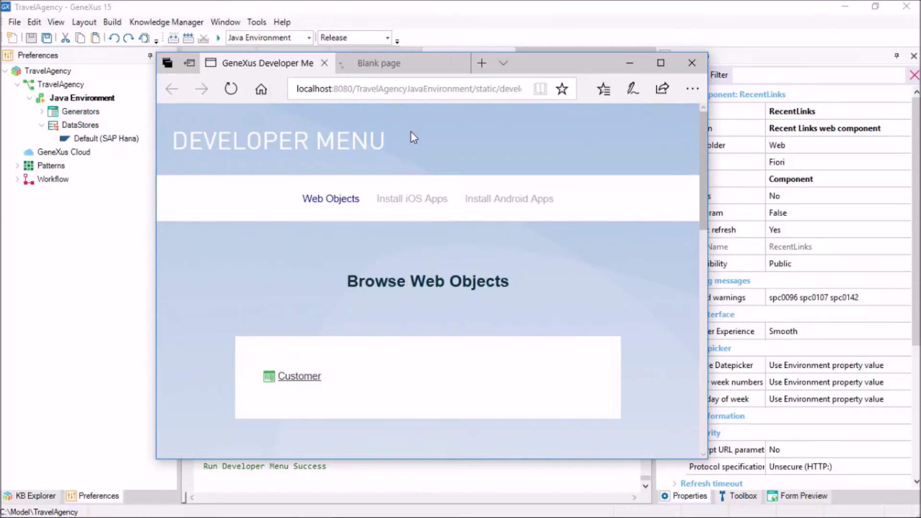
pyautogui.click(409, 60)
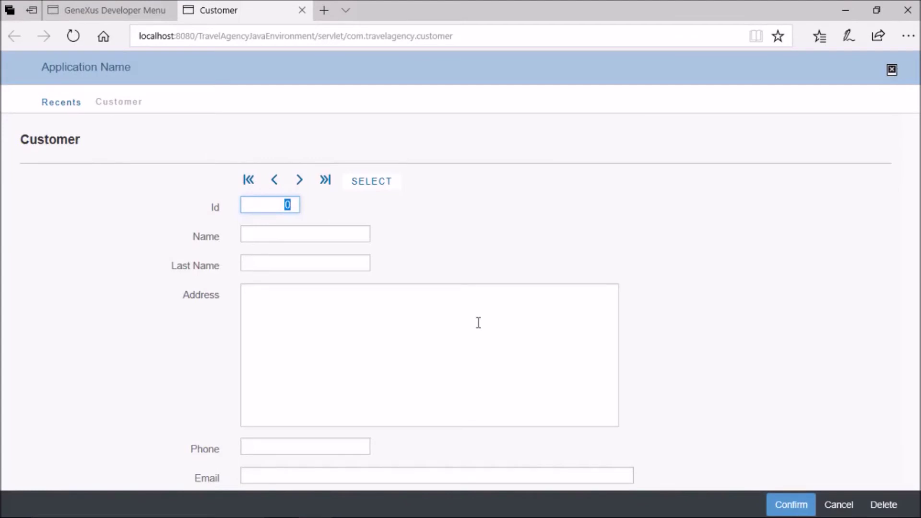
# Enter customer Id 1 with name, last name, address, phone and e-mail, and confirm
pyautogui.write('1')
pyautogui.press('Tab')
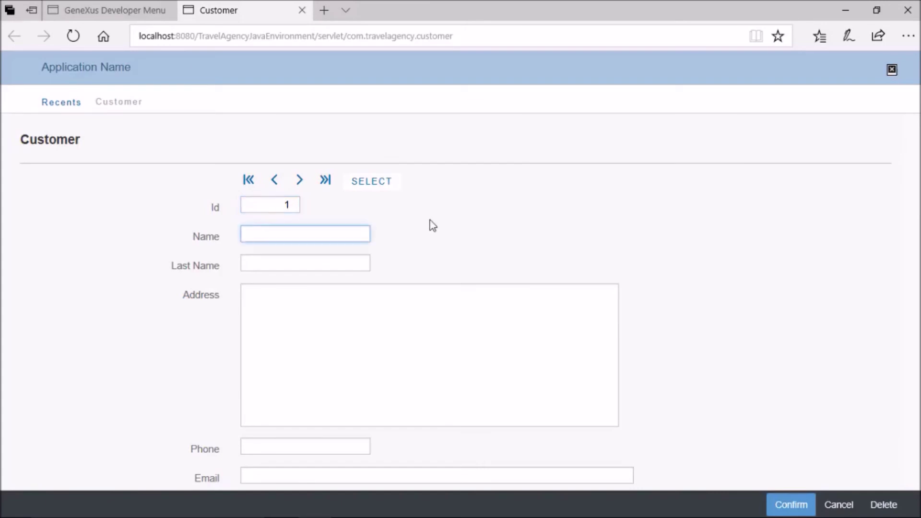
pyautogui.write('John')
pyautogui.press('Tab')
pyautogui.write('Smith')
pyautogui.press('Tab')
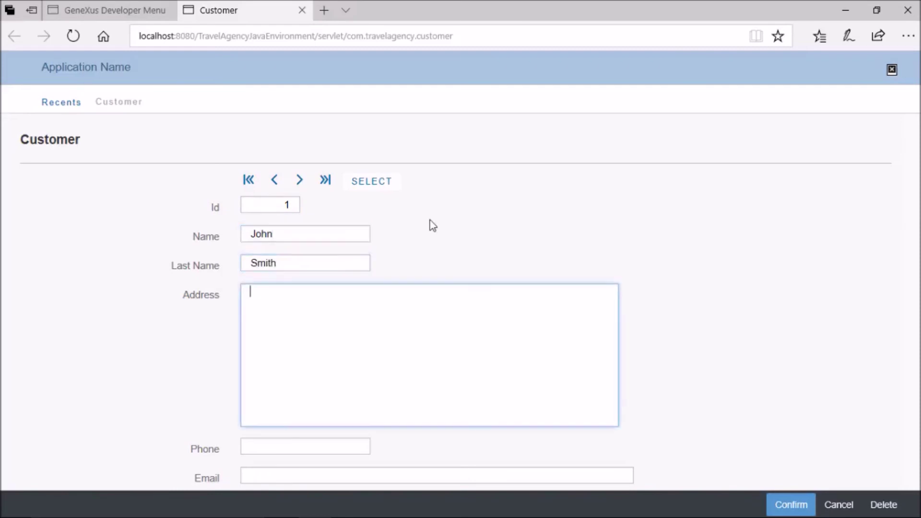
pyautogui.write('5th Avenue 1111')
pyautogui.press('Tab')
pyautogui.write('1111')
pyautogui.press('Tab')
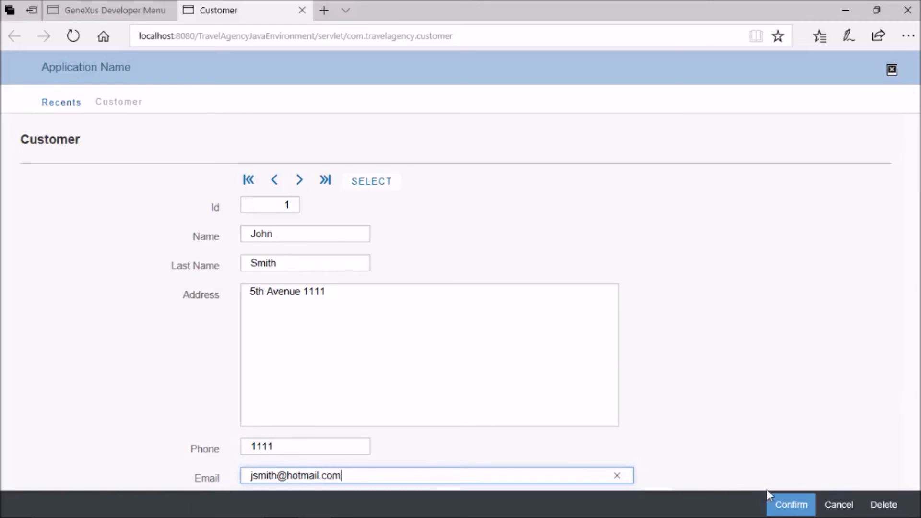
pyautogui.click(778, 504)
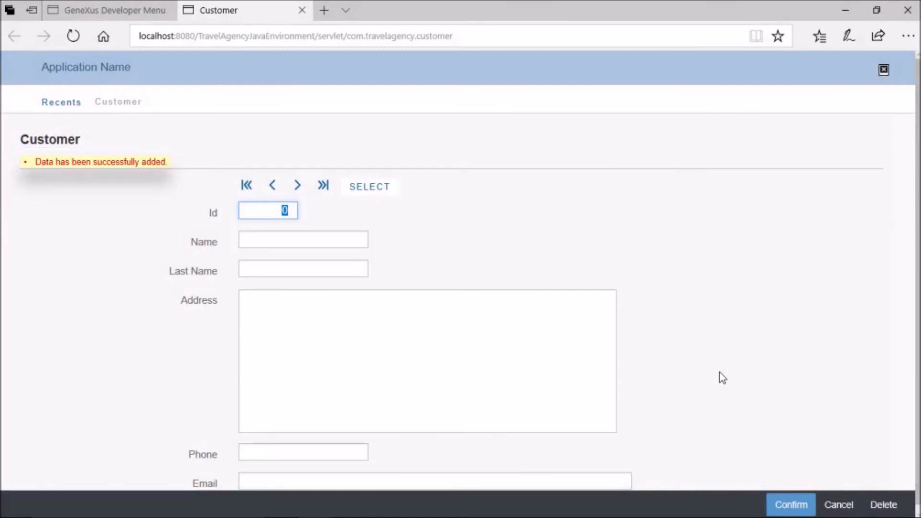
# Fill in customer Id 2 with name, last name, address, phone and e-mail
pyautogui.write('2')
pyautogui.click(302, 234)
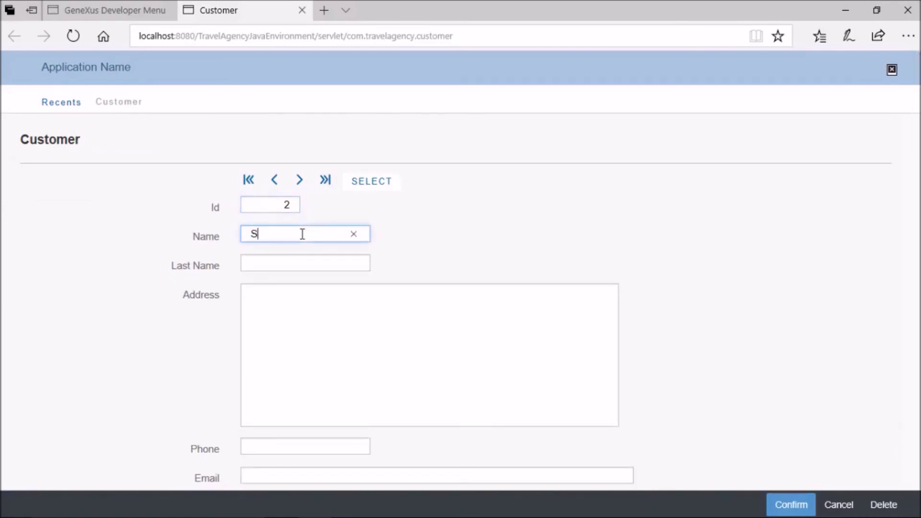
pyautogui.press('Tab')
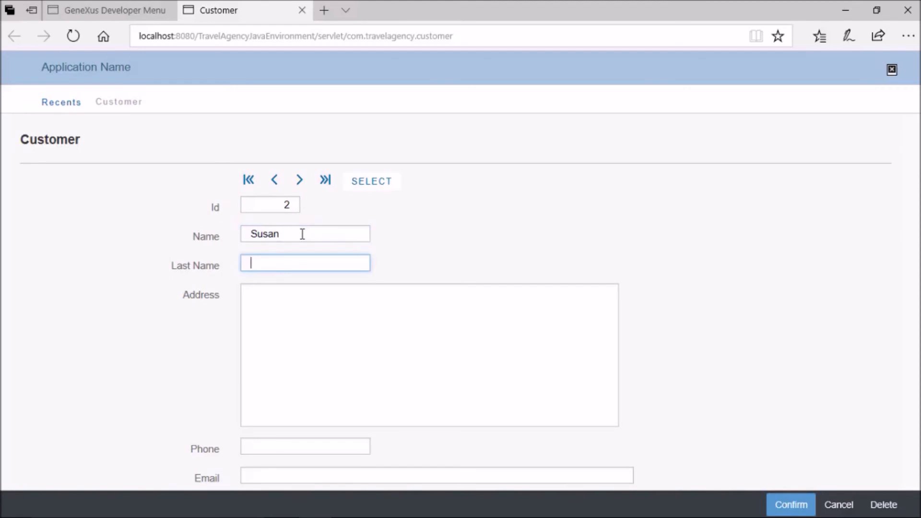
pyautogui.press('Tab')
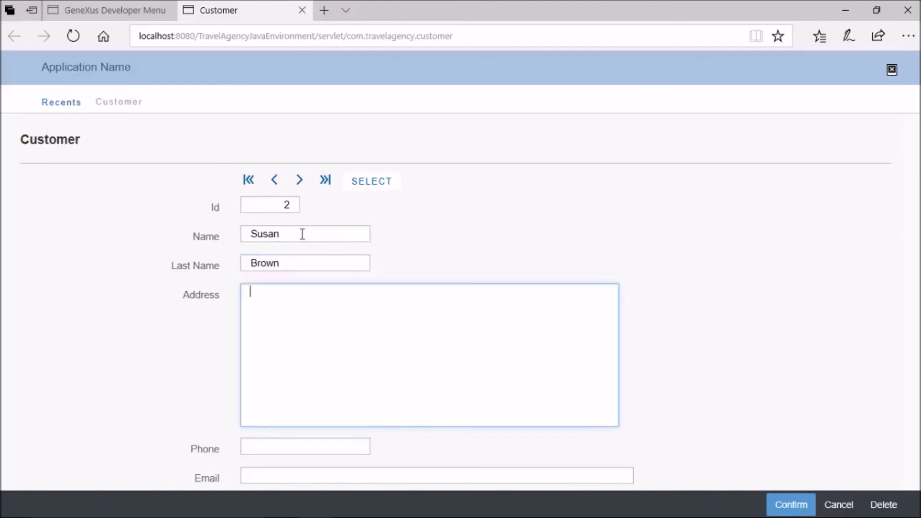
pyautogui.write('7th. avenue 2222')
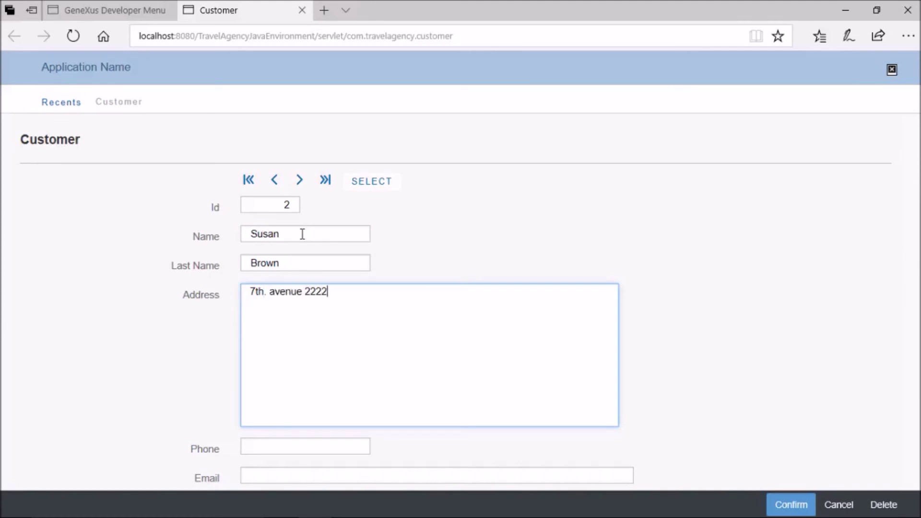
pyautogui.press('Tab')
pyautogui.write('2222')
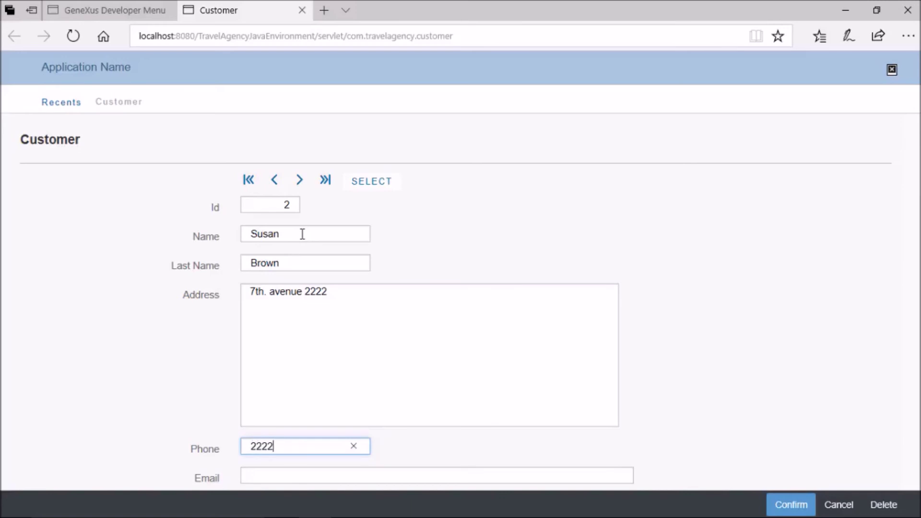
pyautogui.press('Tab')
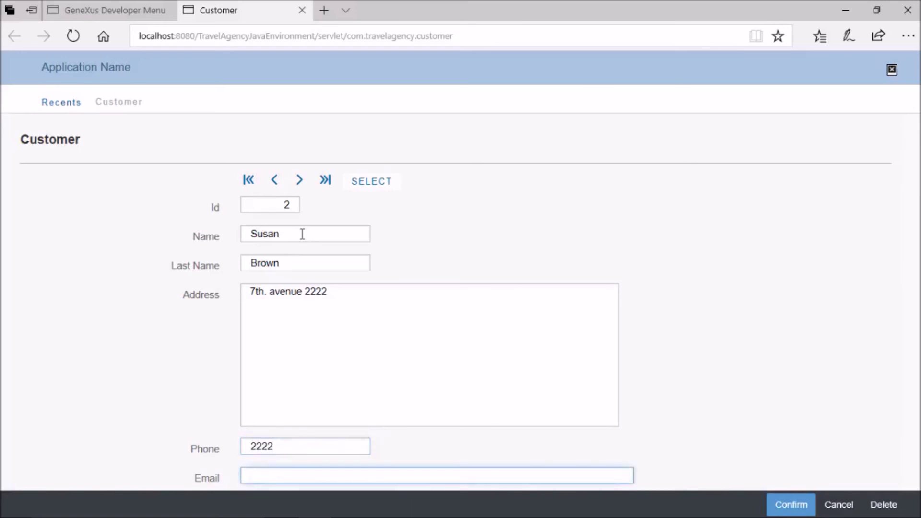
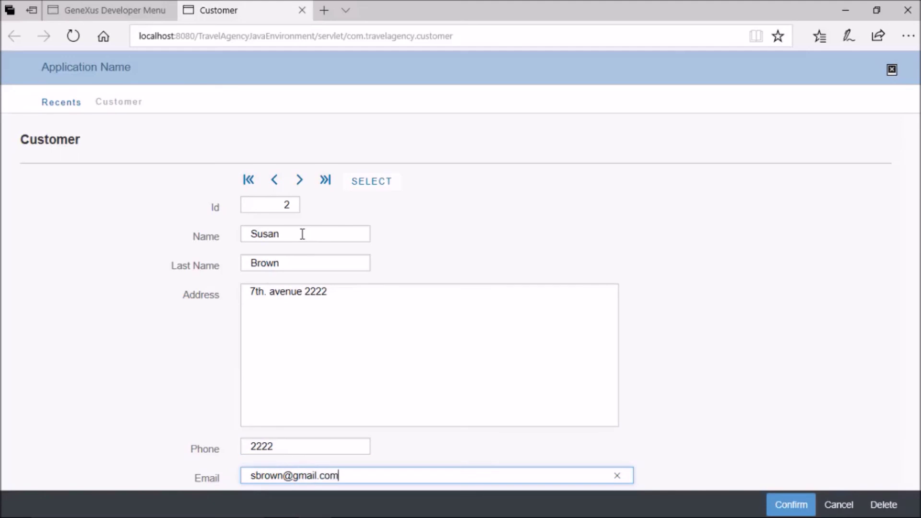
# Confirm the second customer, then reload customer 1 by entering Id 1
pyautogui.click(783, 503)
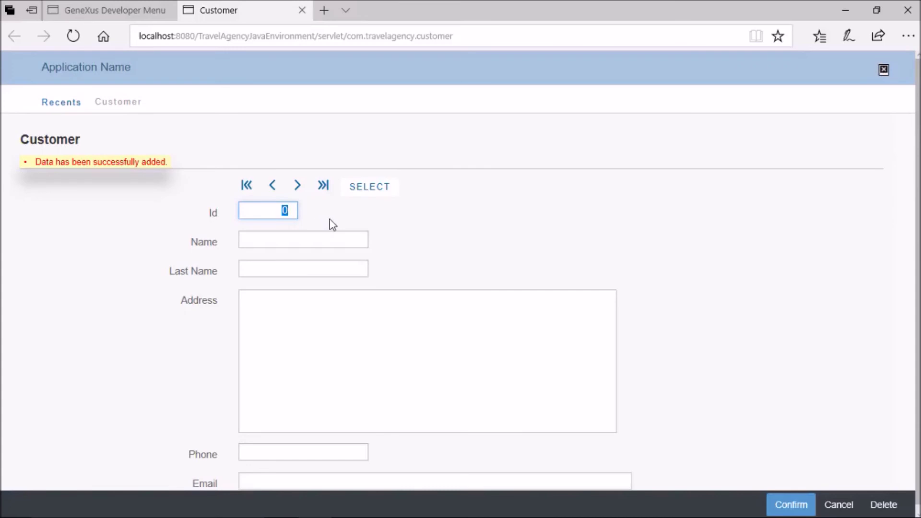
pyautogui.write('1')
pyautogui.press('Tab')
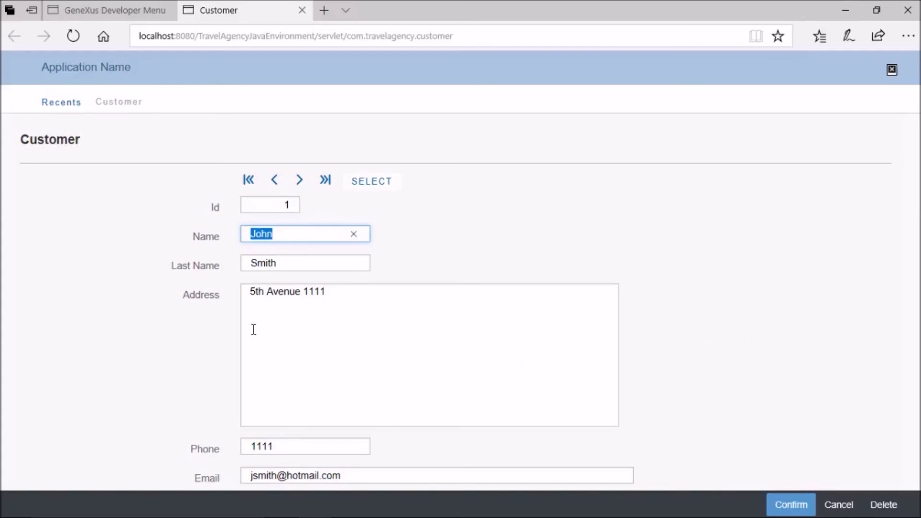
# Edit customer 1's phone, step through next, previous, first and last records, then open the selection list
pyautogui.click(288, 446)
pyautogui.write('22')
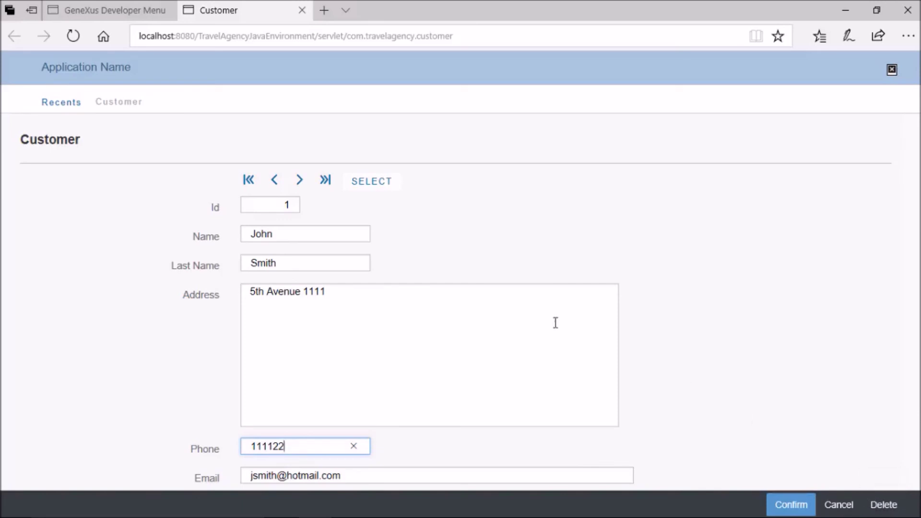
pyautogui.click(301, 185)
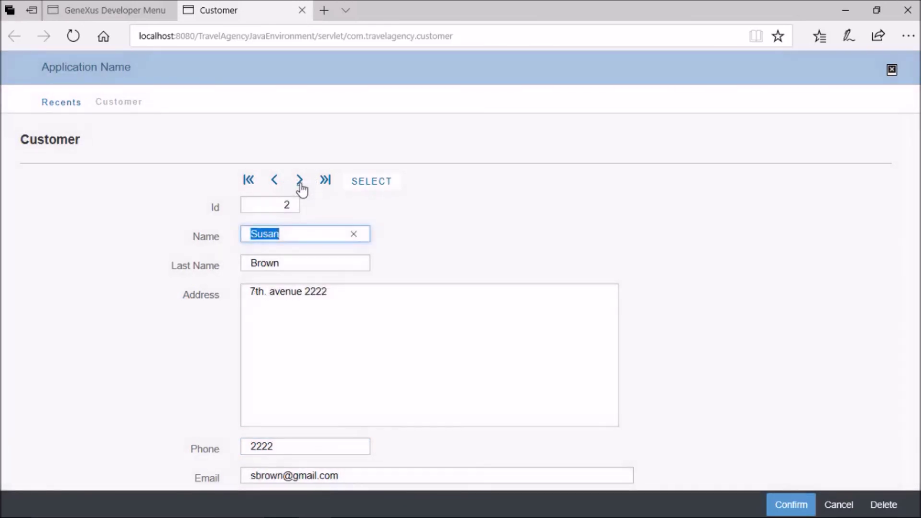
pyautogui.click(275, 185)
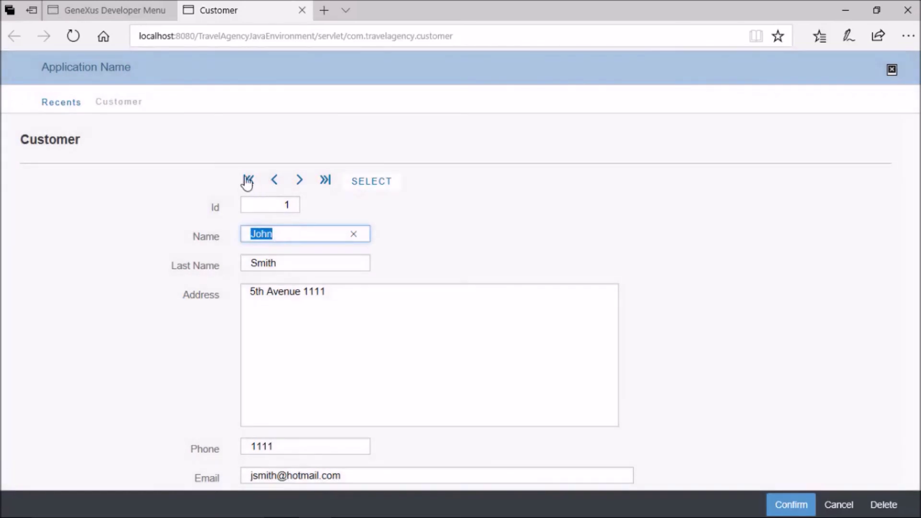
pyautogui.click(248, 180)
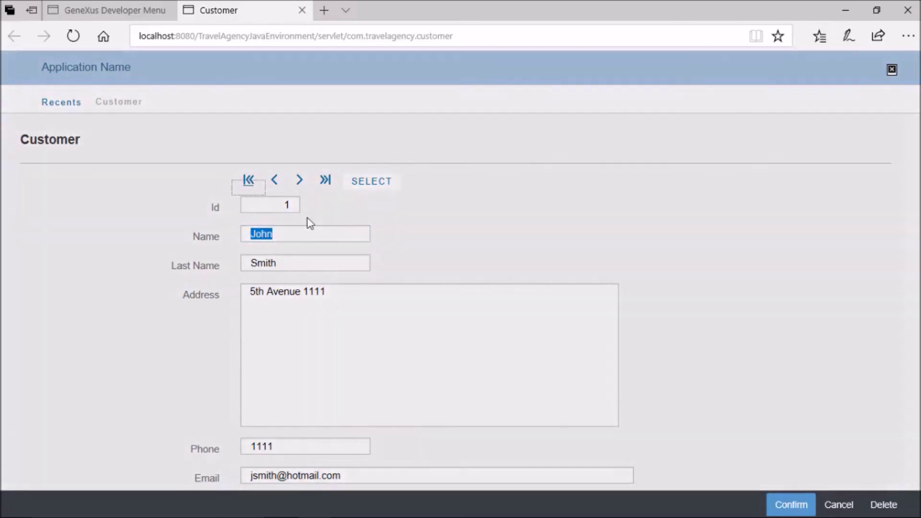
pyautogui.click(325, 180)
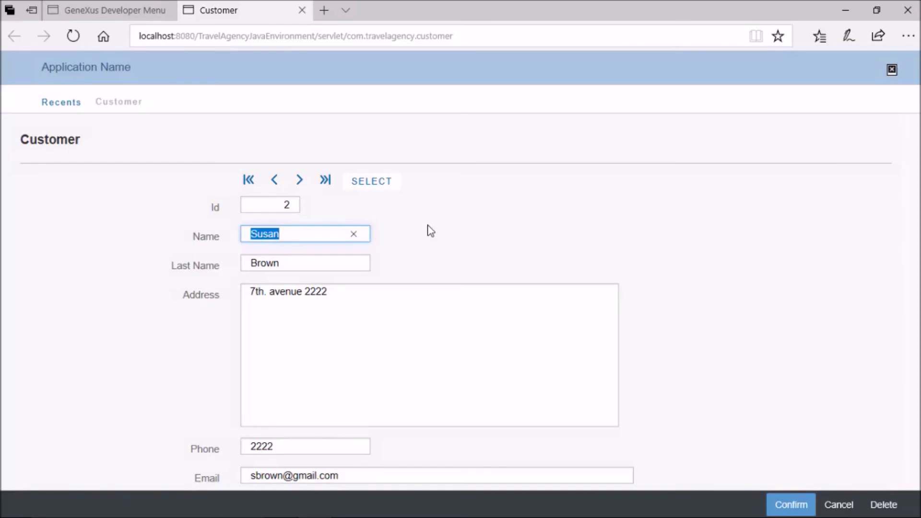
pyautogui.click(374, 183)
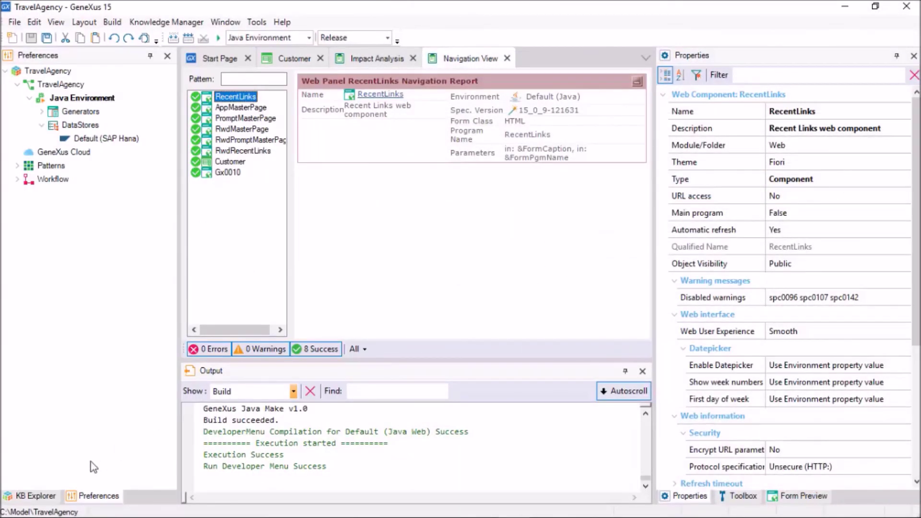
# Load customer 2 into the form from the Gx0010 customer selection list
pyautogui.click(52, 495)
pyautogui.click(66, 142)
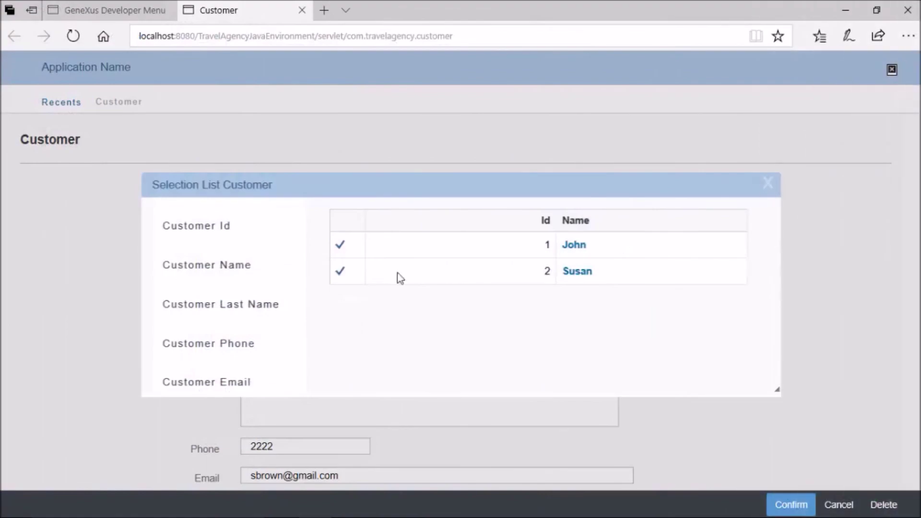
pyautogui.click(454, 279)
# Restore and narrow the Edge window so the Customer form reflows responsively
pyautogui.click(876, 10)
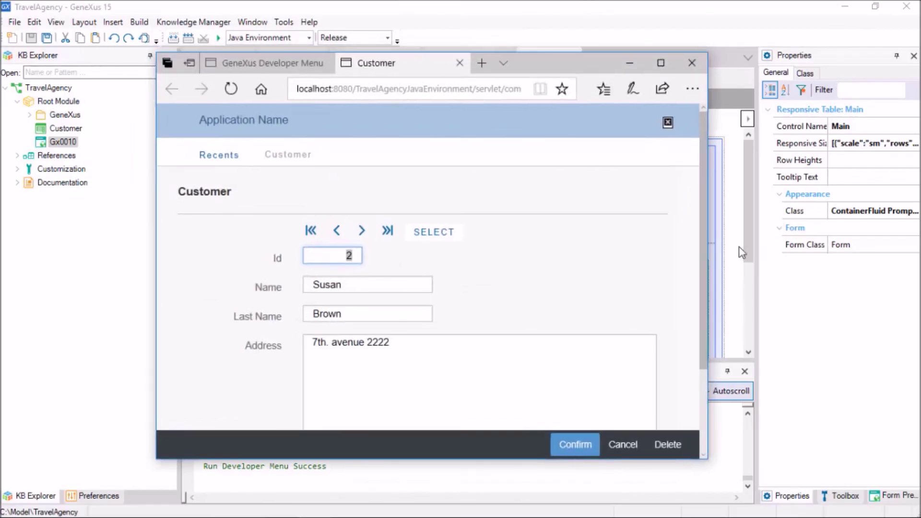
pyautogui.moveTo(709, 245); pyautogui.dragTo(814, 222)
pyautogui.scroll(-5, 405, 275)
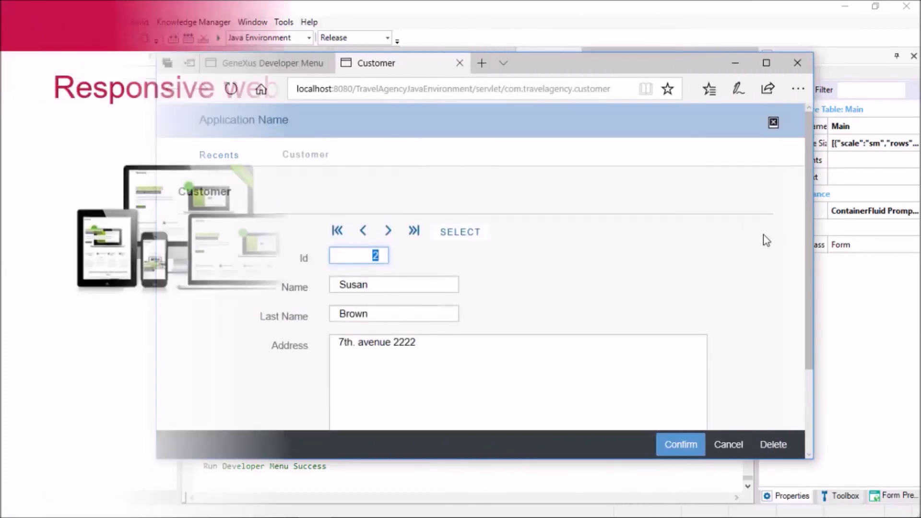